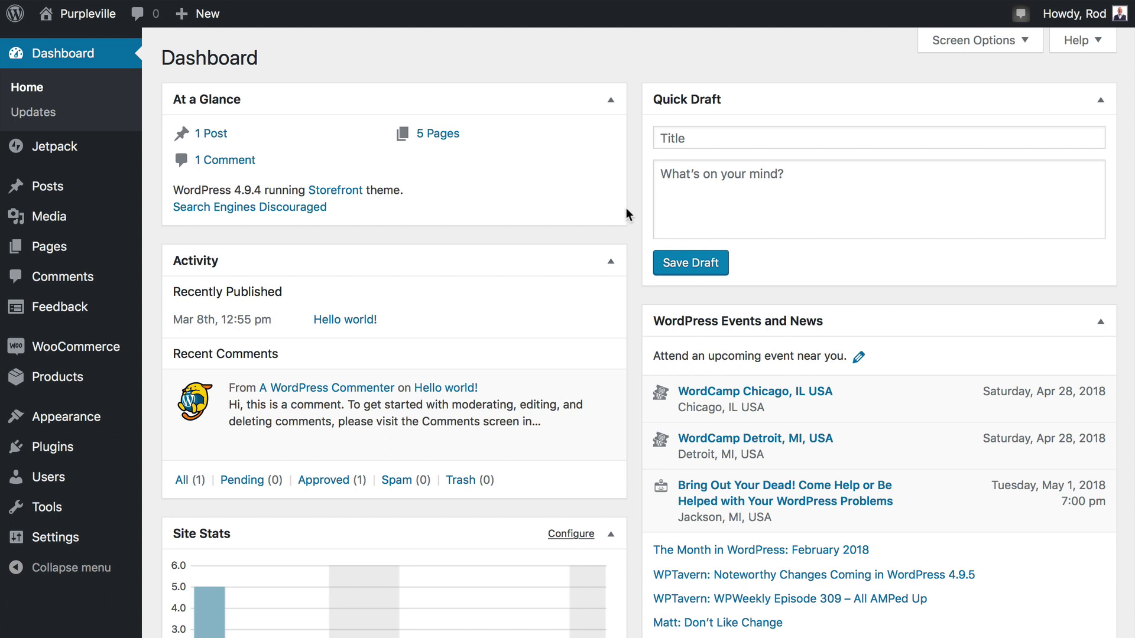
Open the Stripe gateway page under WooCommerce Settings > Checkout
{"action": "left_click", "coordinate": [65, 346]}
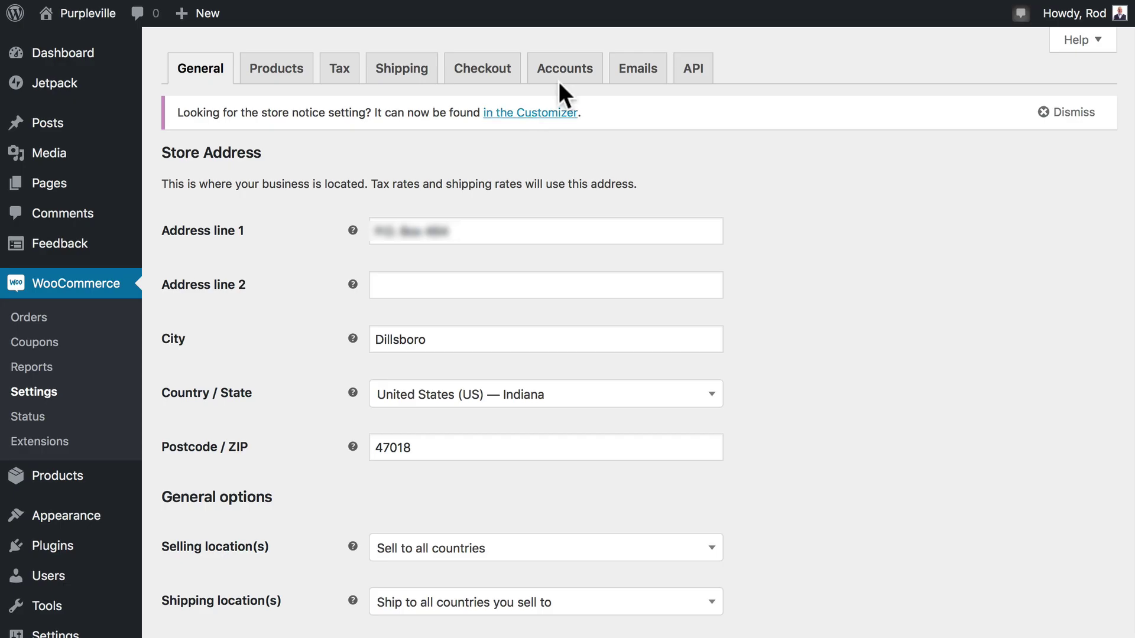
{"action": "left_click", "coordinate": [507, 75]}
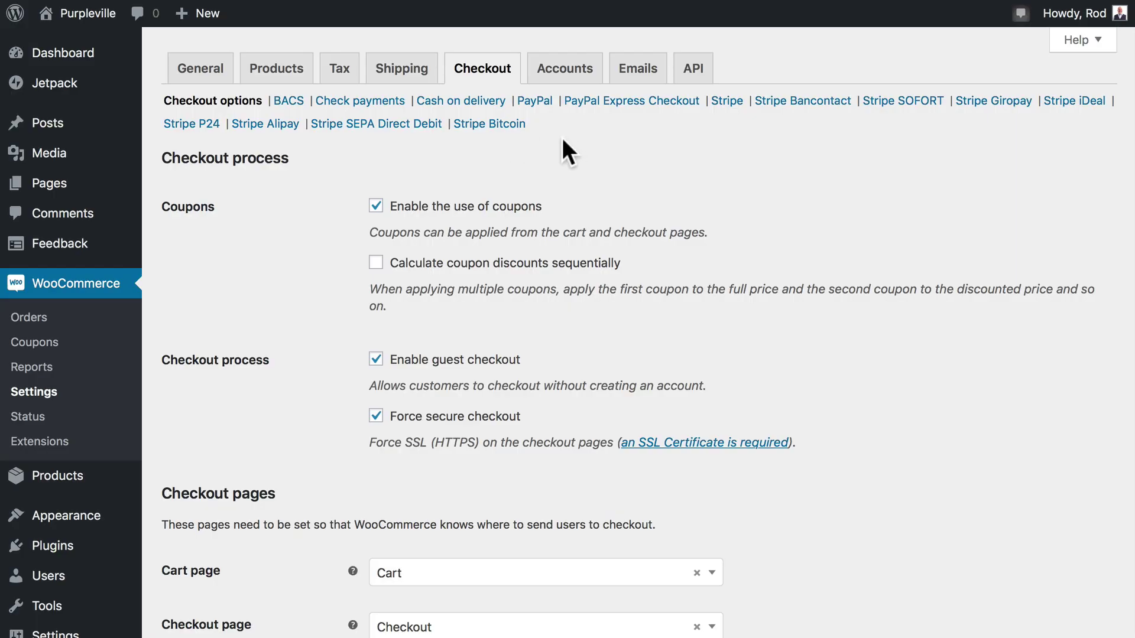
{"action": "left_click", "coordinate": [727, 101]}
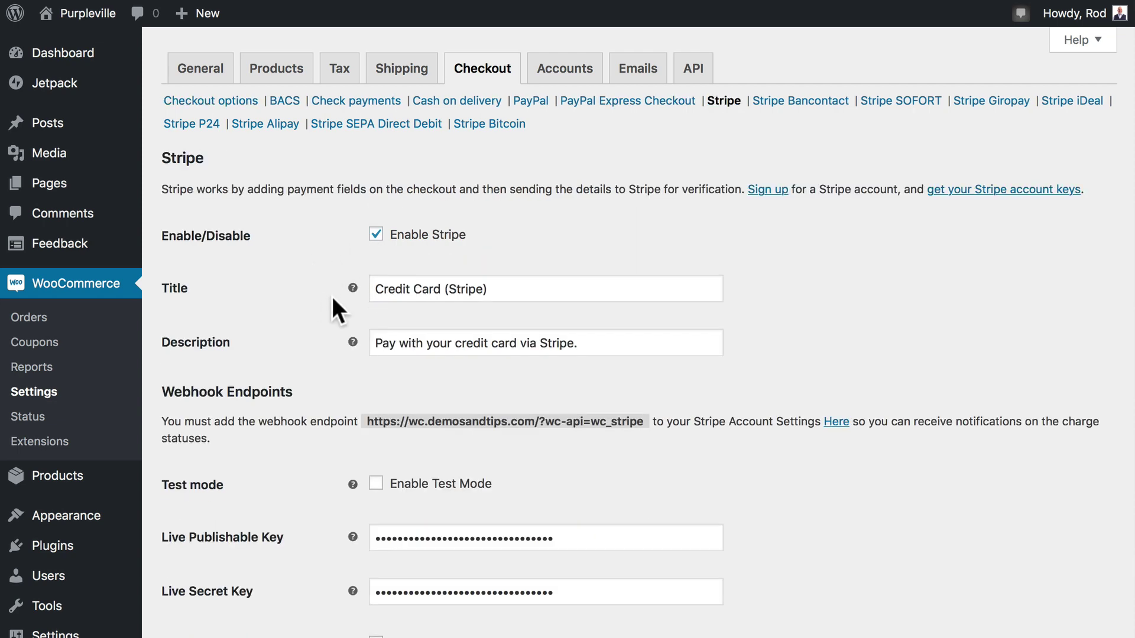
{"action": "scroll", "coordinate": [517, 294], "scroll_direction": "down", "scroll_amount": 4}
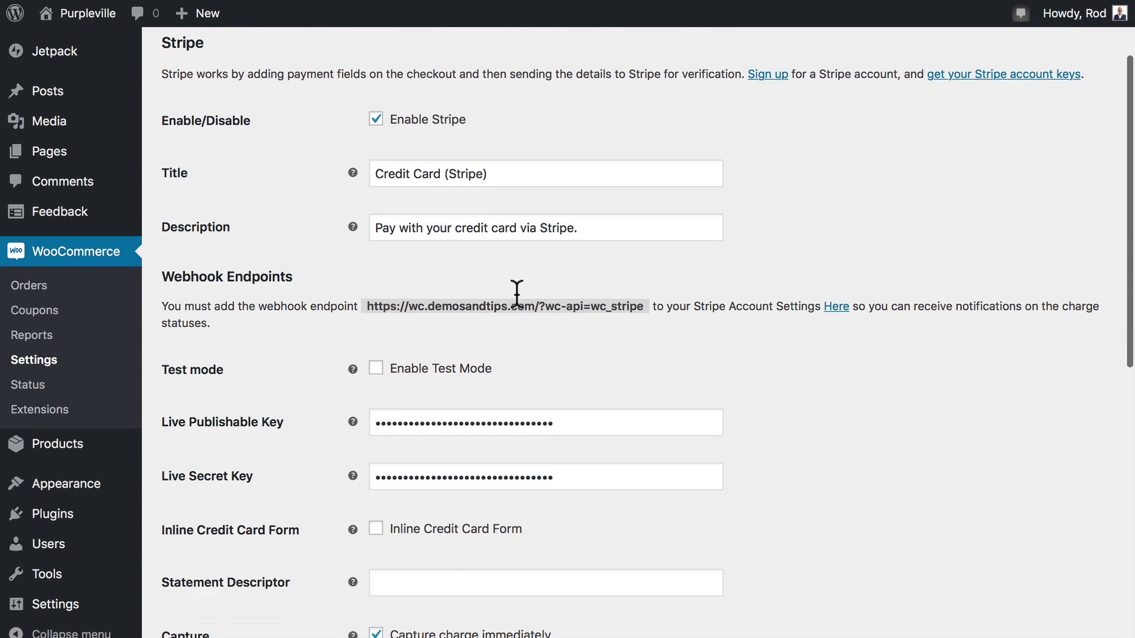
Enable Stripe Test Mode and enter 'Purpleville' as the statement descriptor
{"action": "left_click", "coordinate": [376, 279]}
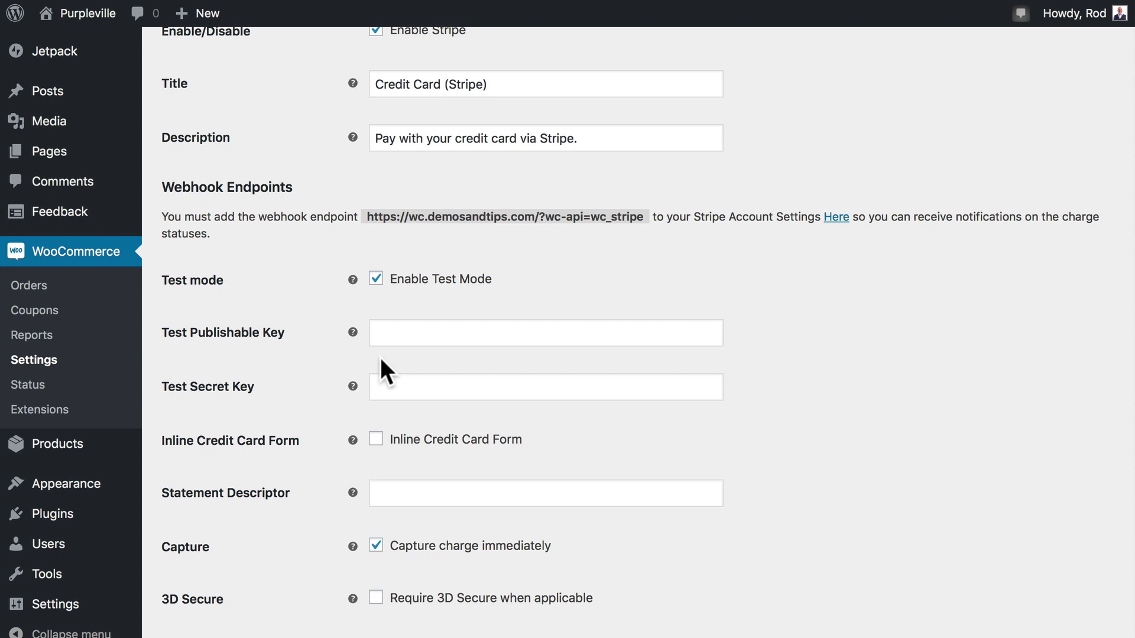
{"action": "scroll", "coordinate": [317, 331], "scroll_direction": "down", "scroll_amount": 4}
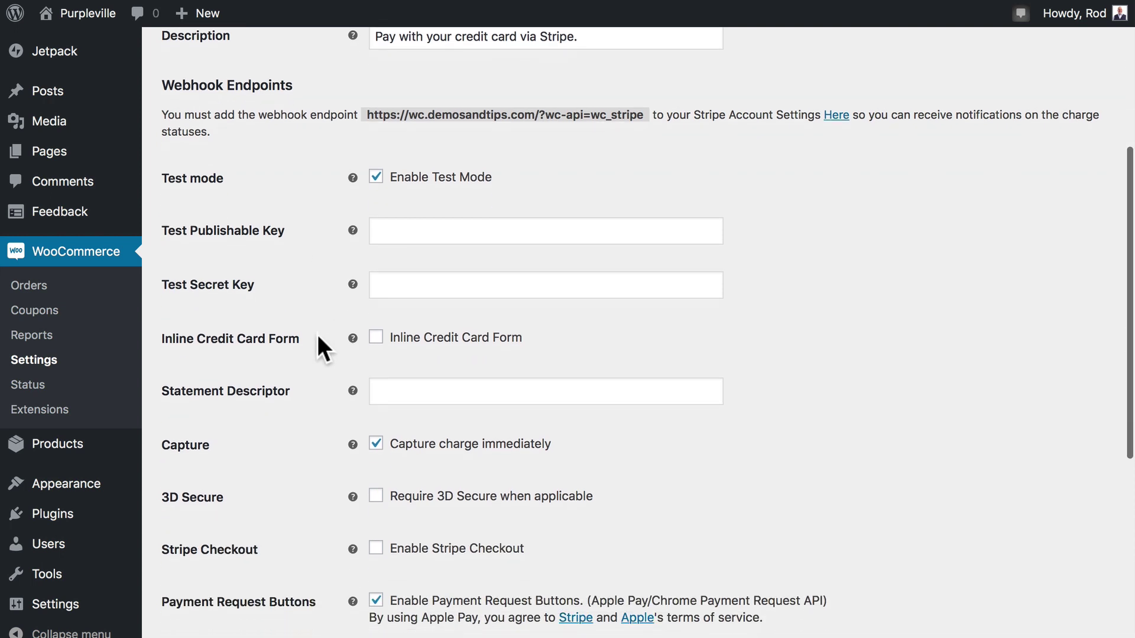
{"action": "left_click", "coordinate": [393, 387]}
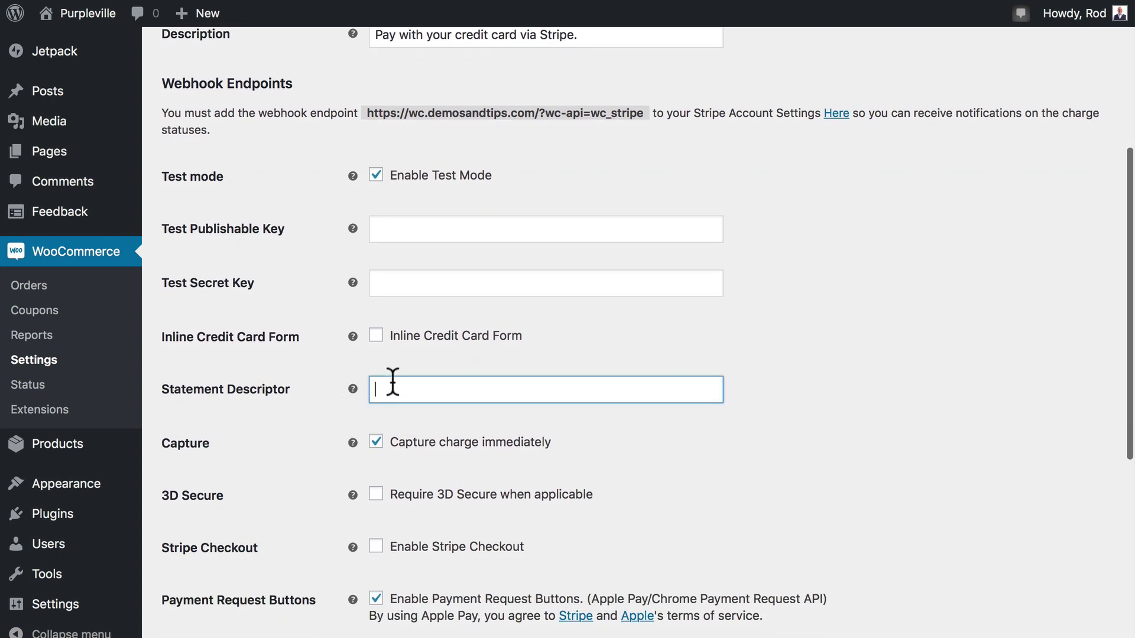
{"action": "type", "text": "Purplevil"}
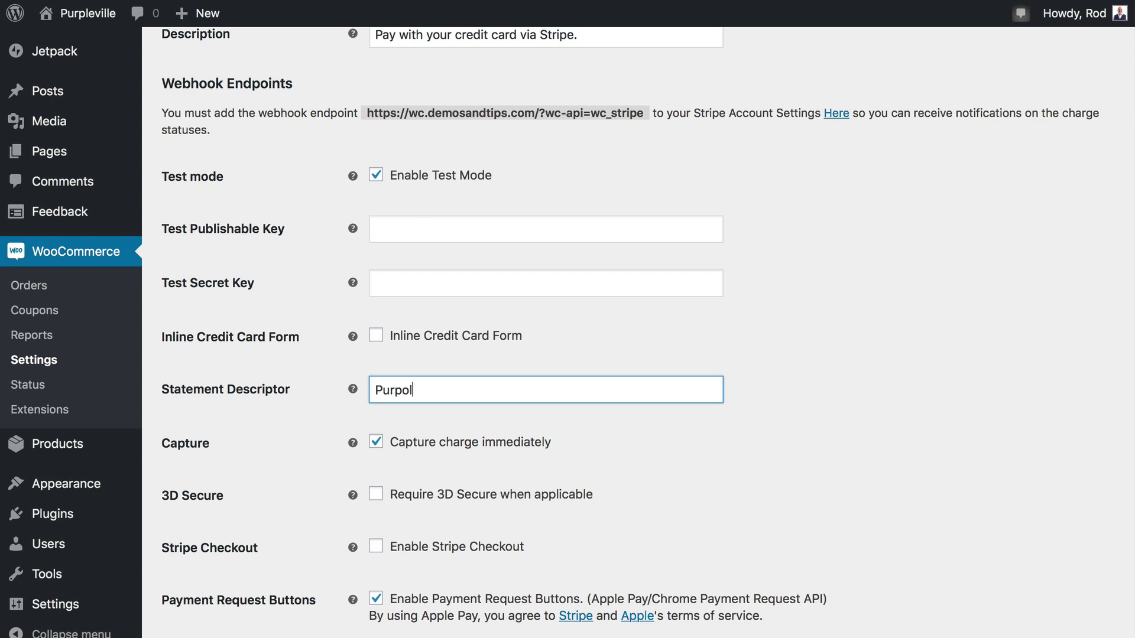
{"action": "key", "text": "BackSpace"}
{"action": "key", "text": "BackSpace"}
{"action": "type", "text": "leville"}
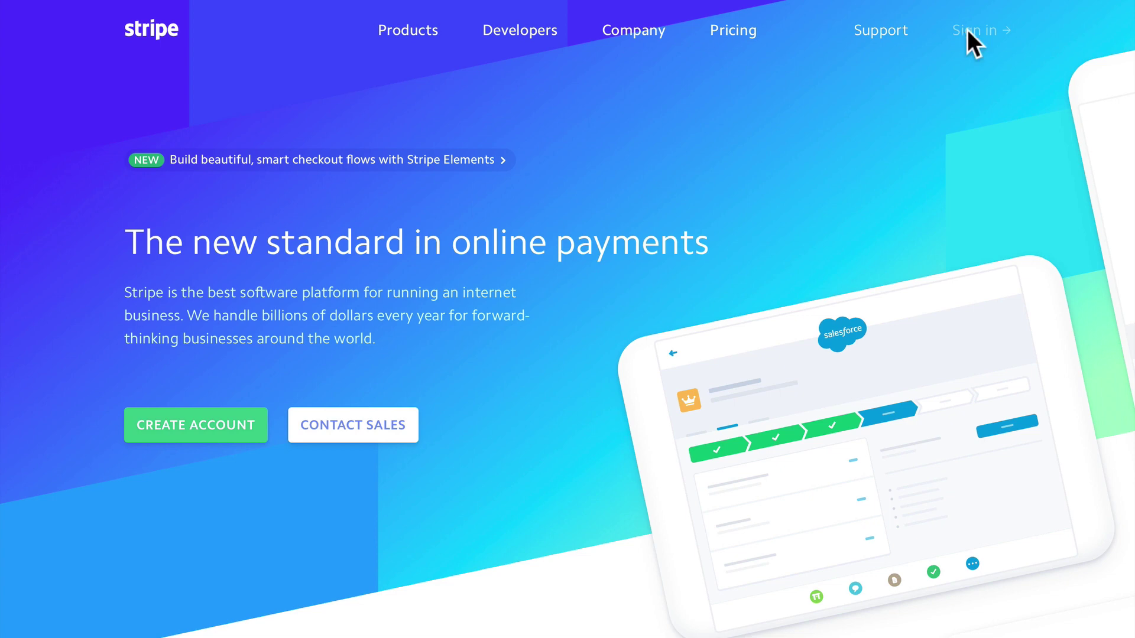
Claim the WooCommerce-created Stripe account and set and confirm its password
{"action": "left_click", "coordinate": [969, 31]}
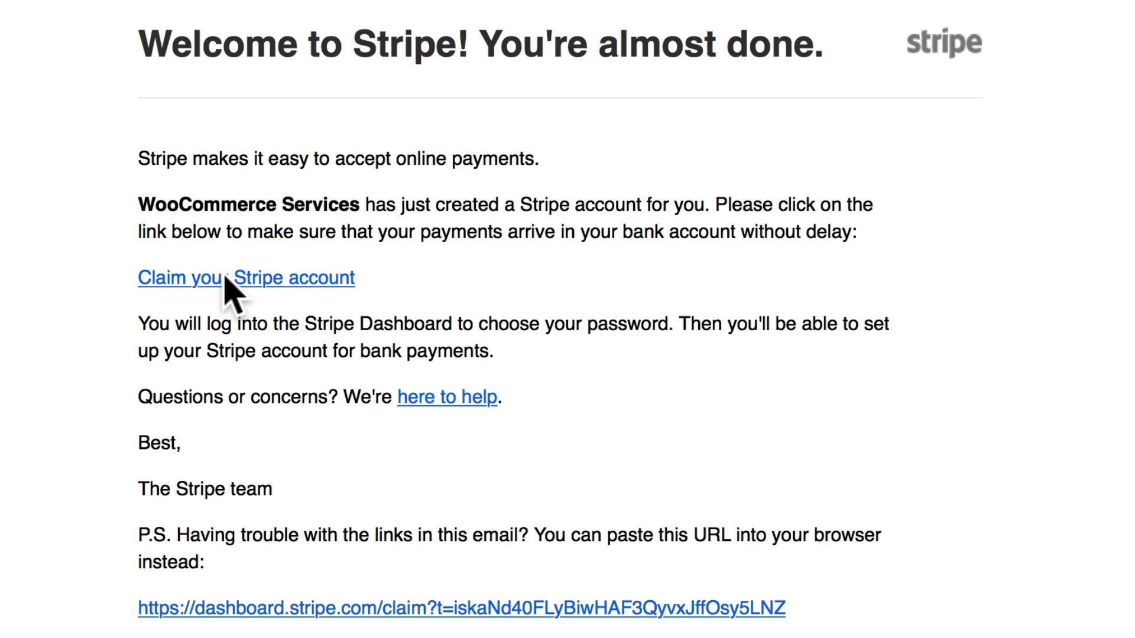
{"action": "left_click", "coordinate": [230, 284]}
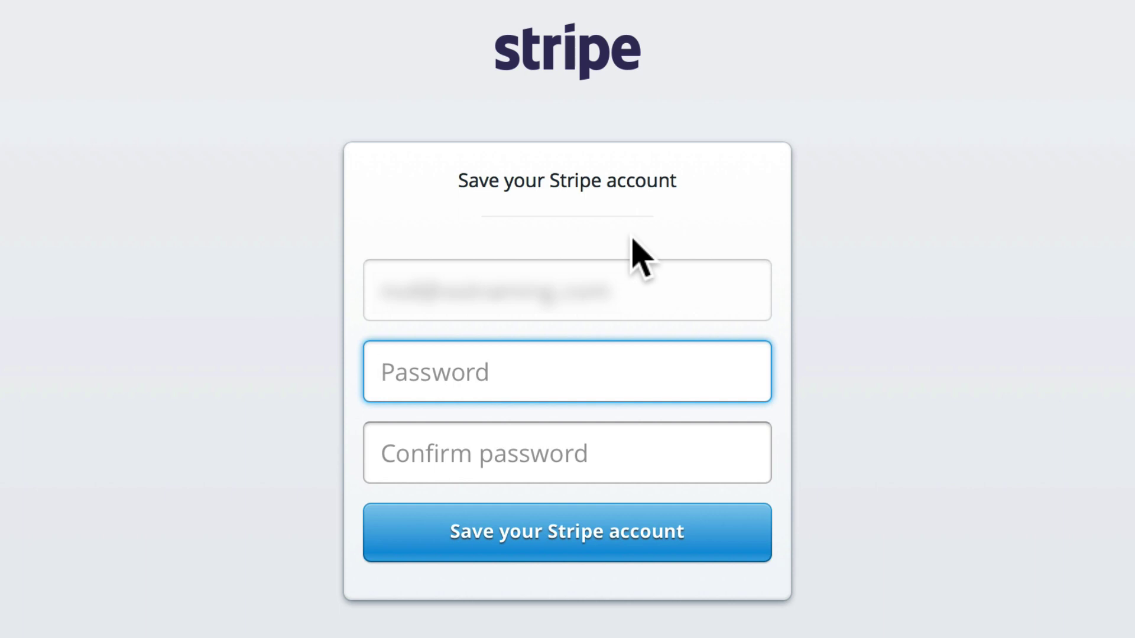
{"action": "type", "text": "••••••••••"}
{"action": "key", "text": "Tab"}
{"action": "type", "text": "••••••••••"}
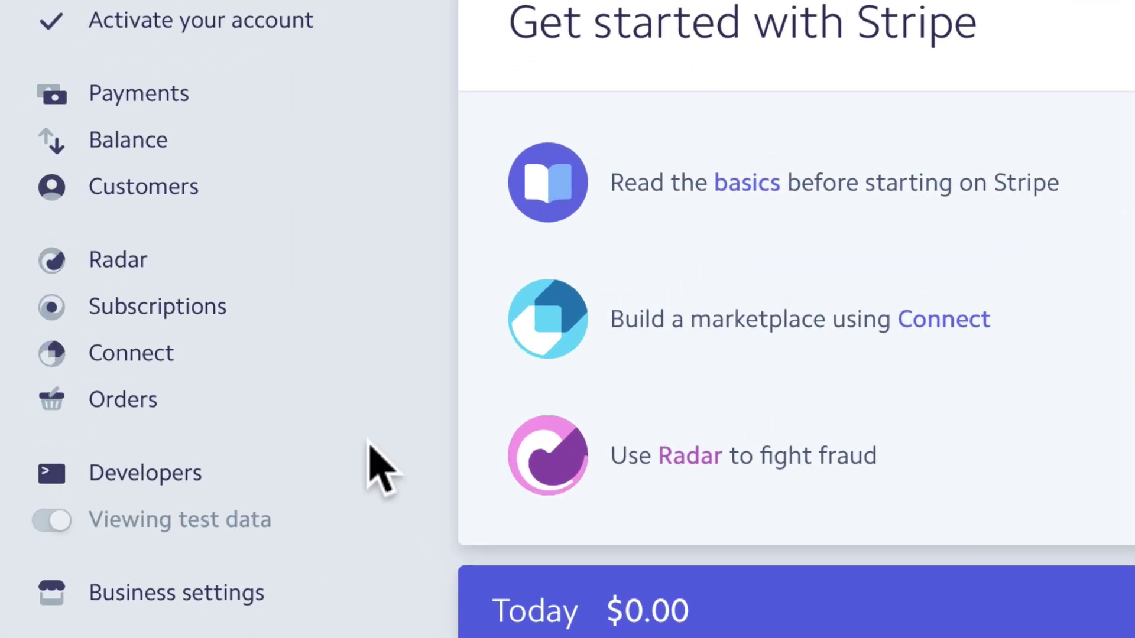
Show the test keys under Developers > API keys and select the publishable key
{"action": "left_click", "coordinate": [144, 477]}
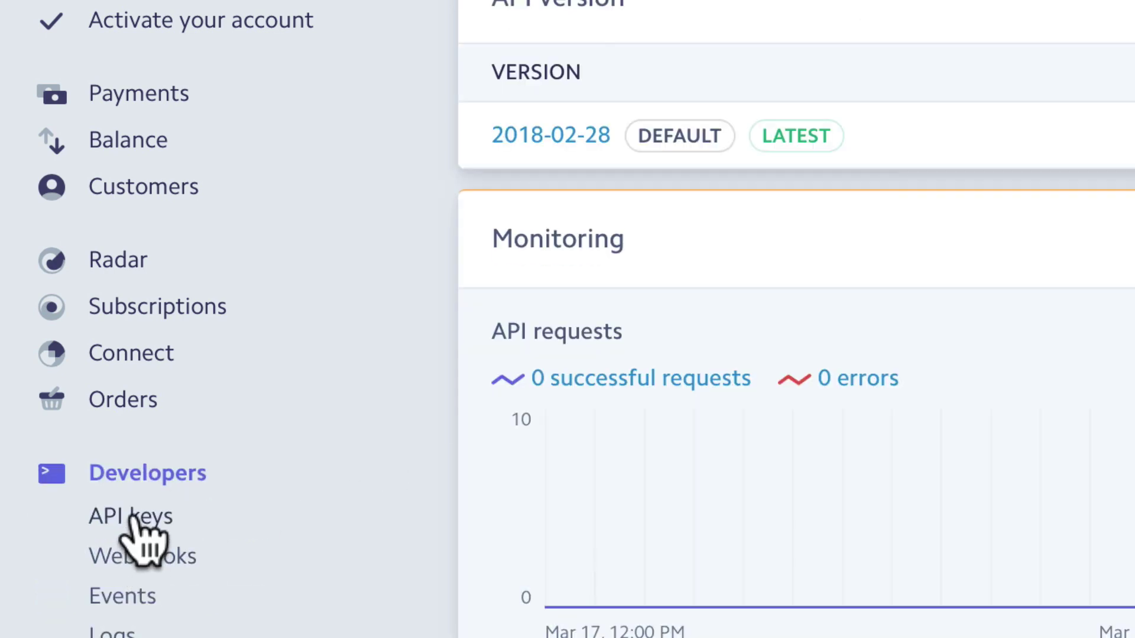
{"action": "left_click", "coordinate": [133, 516]}
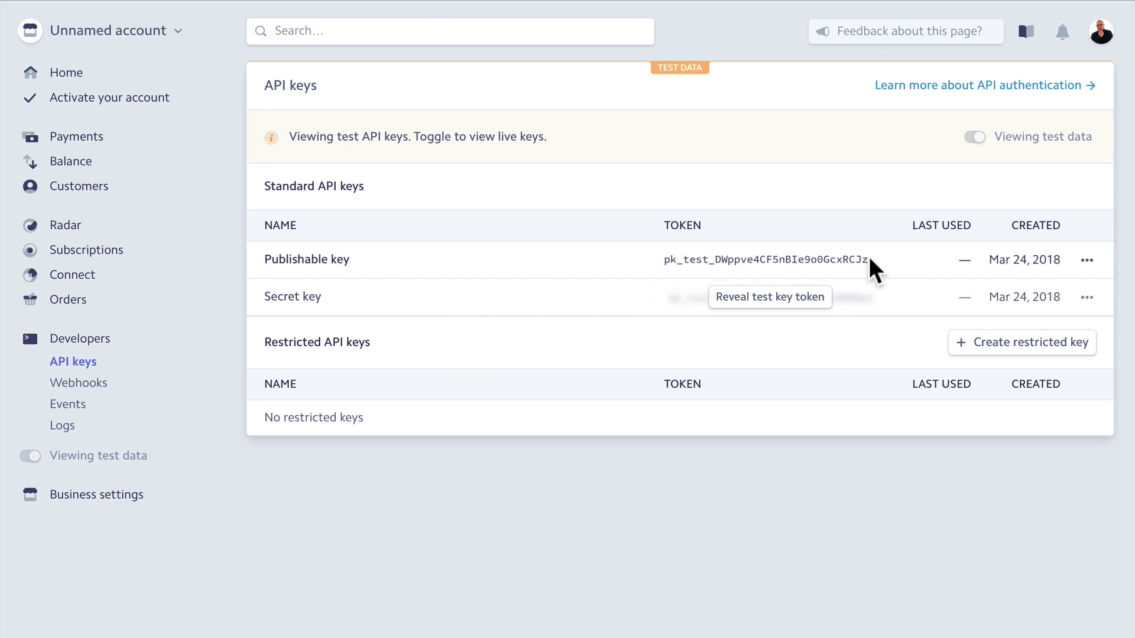
{"action": "left_click_drag", "start_coordinate": [870, 261], "coordinate": [665, 262]}
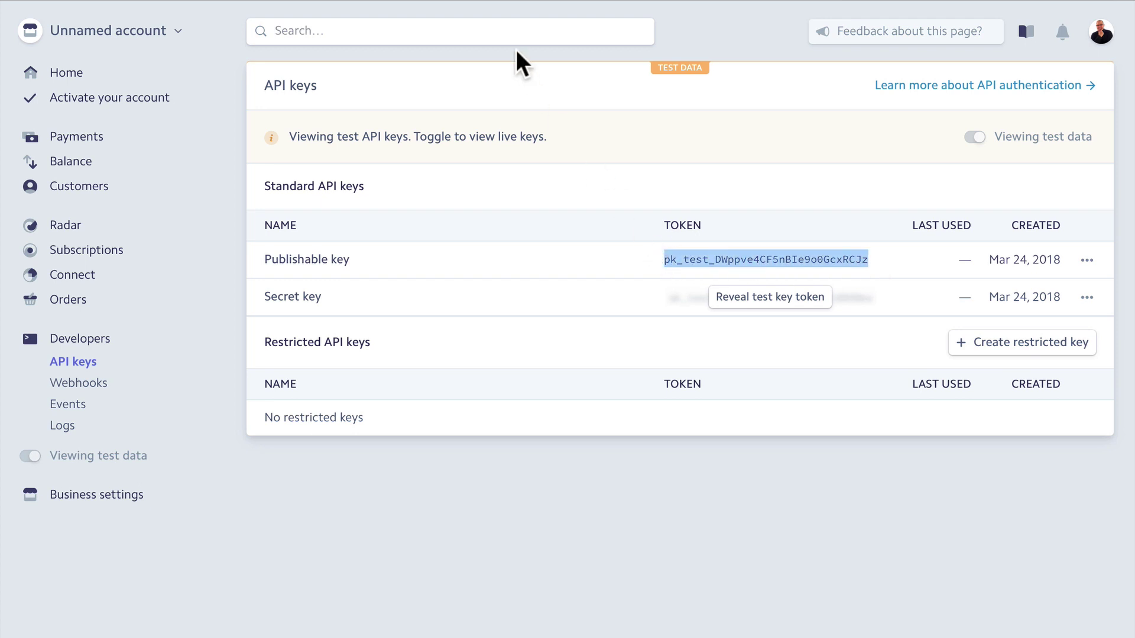
Paste the Stripe publishable key into WooCommerce's Test Publishable Key field
{"action": "left_click", "coordinate": [529, 1]}
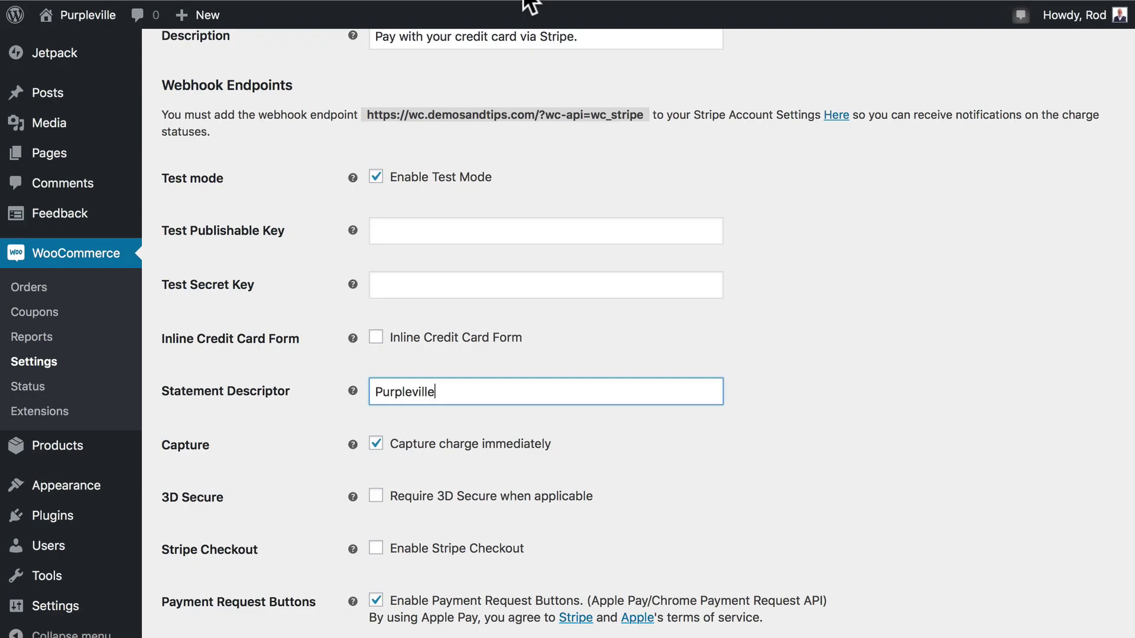
{"action": "left_click", "coordinate": [459, 233]}
{"action": "key", "text": "ctrl+v"}
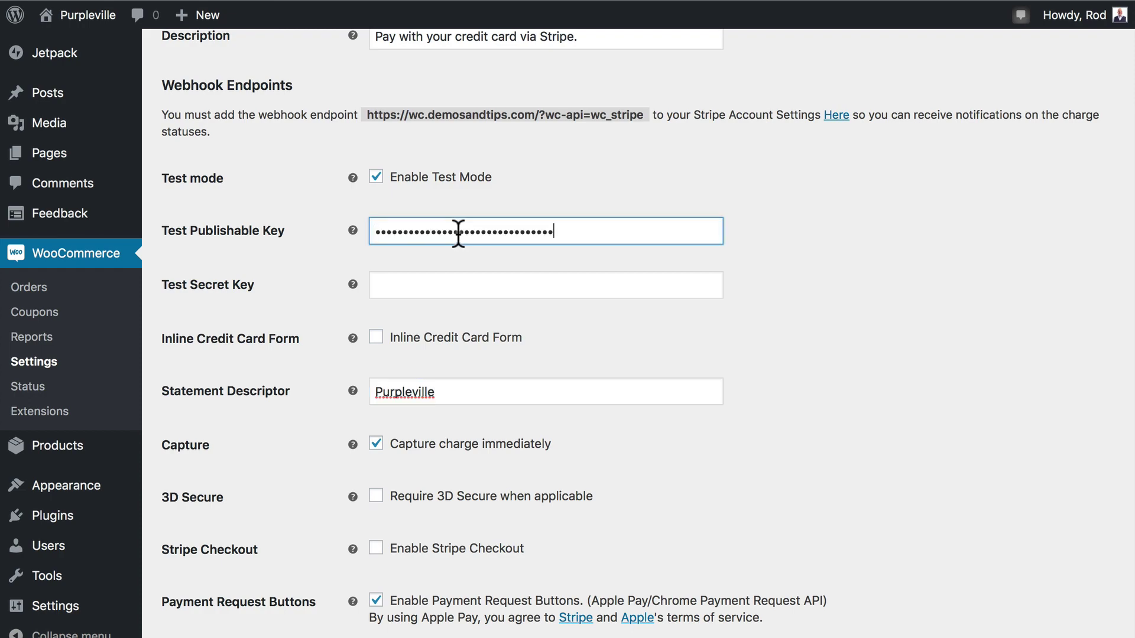
Copy the revealed secret key into Test Secret Key and save the Stripe settings
{"action": "left_click", "coordinate": [934, 5]}
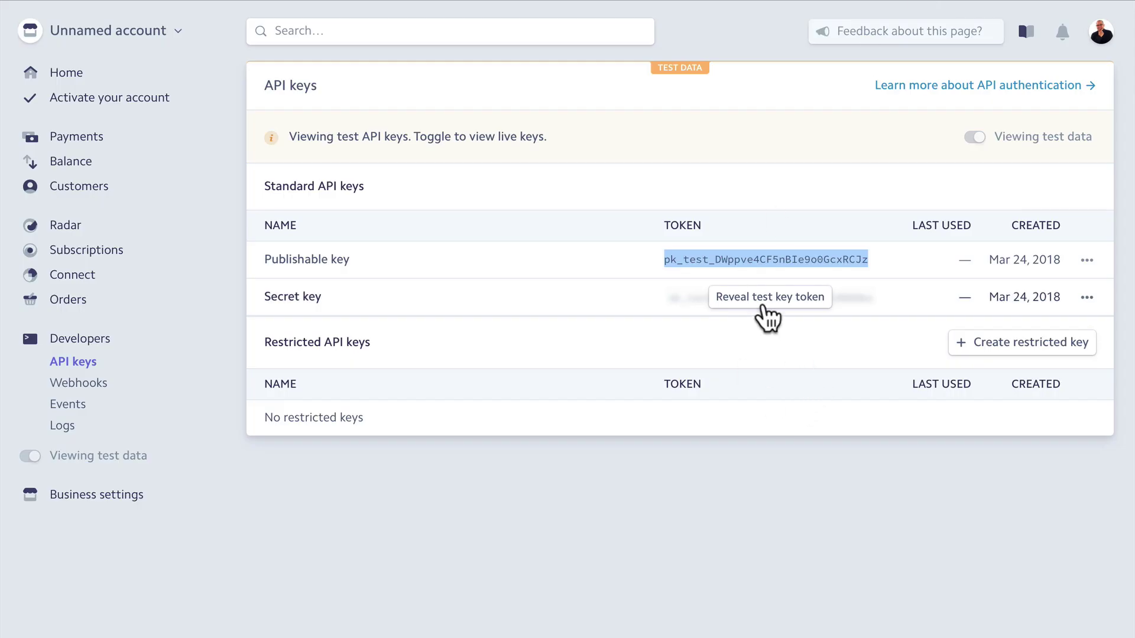
{"action": "left_click", "coordinate": [766, 303]}
{"action": "left_click_drag", "start_coordinate": [881, 297], "coordinate": [666, 301]}
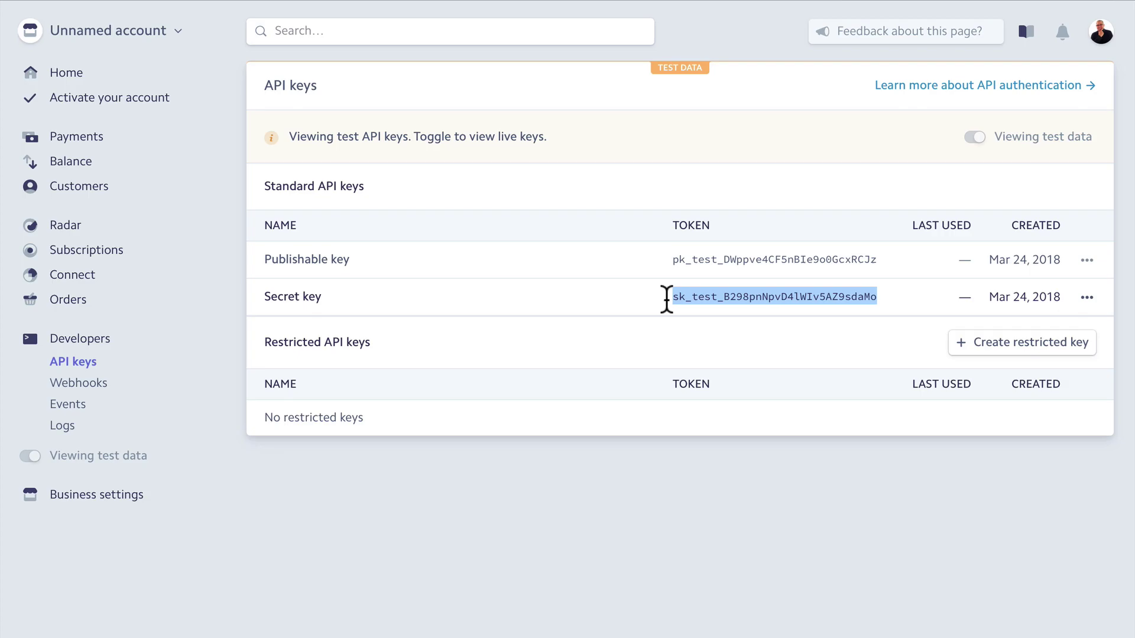
{"action": "left_click", "coordinate": [529, 1]}
{"action": "left_click", "coordinate": [460, 287]}
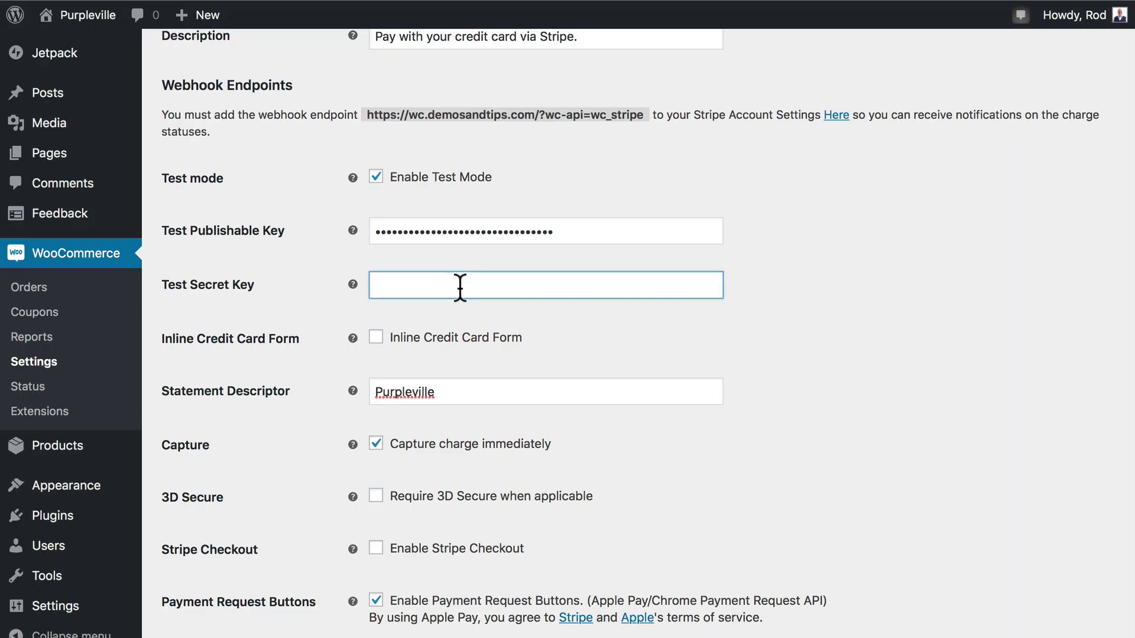
{"action": "key", "text": "ctrl+v"}
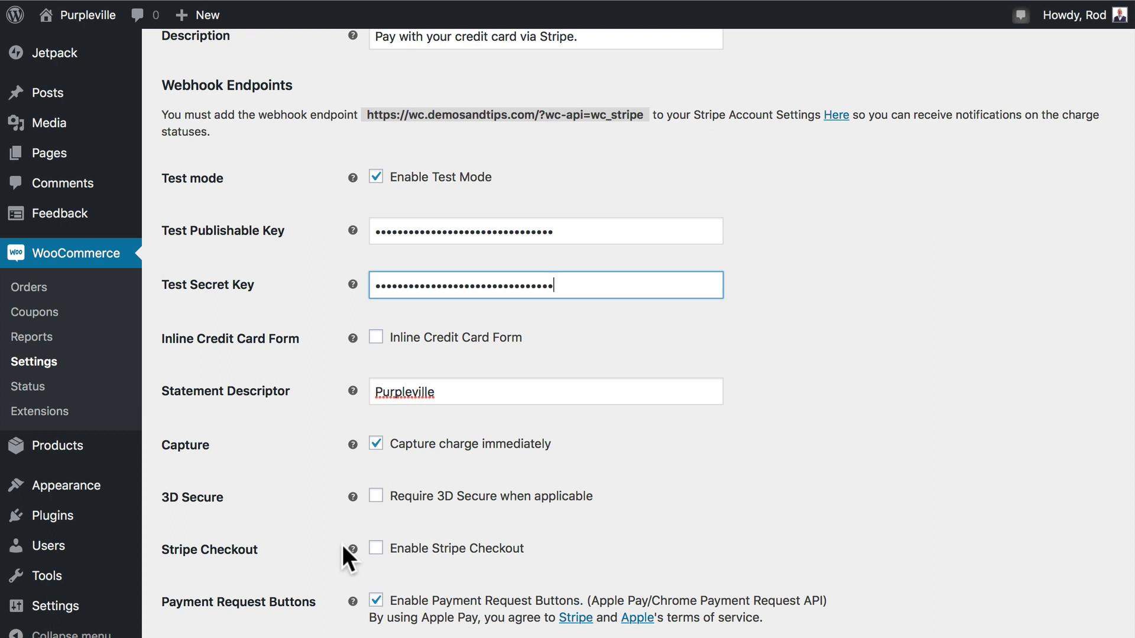
{"action": "scroll", "coordinate": [343, 544], "scroll_direction": "down", "scroll_amount": 6}
{"action": "scroll", "coordinate": [347, 555], "scroll_direction": "down", "scroll_amount": 1}
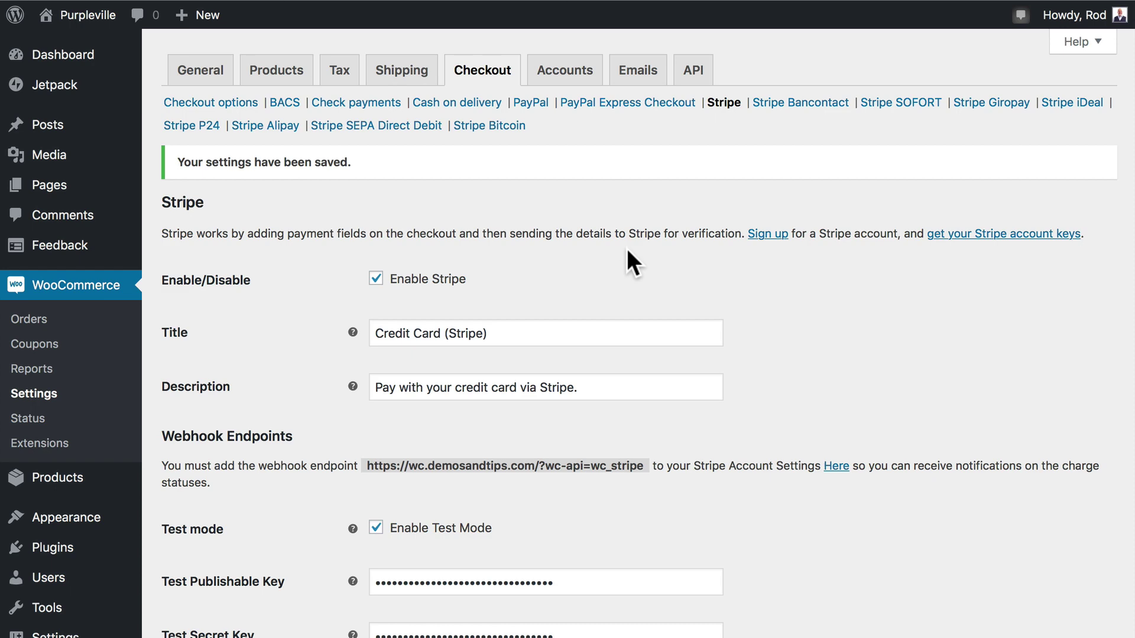
Enable the PayPal sandbox in WooCommerce's PayPal checkout settings and review its options
{"action": "scroll", "coordinate": [798, 474], "scroll_direction": "down", "scroll_amount": 3}
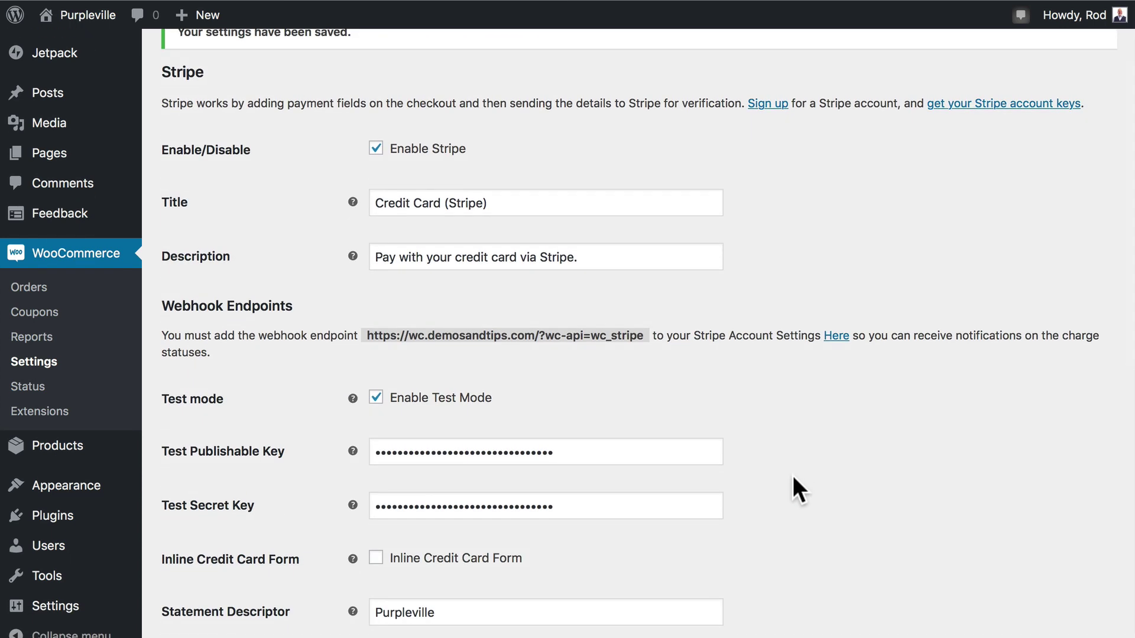
{"action": "scroll", "coordinate": [793, 490], "scroll_direction": "up", "scroll_amount": 3}
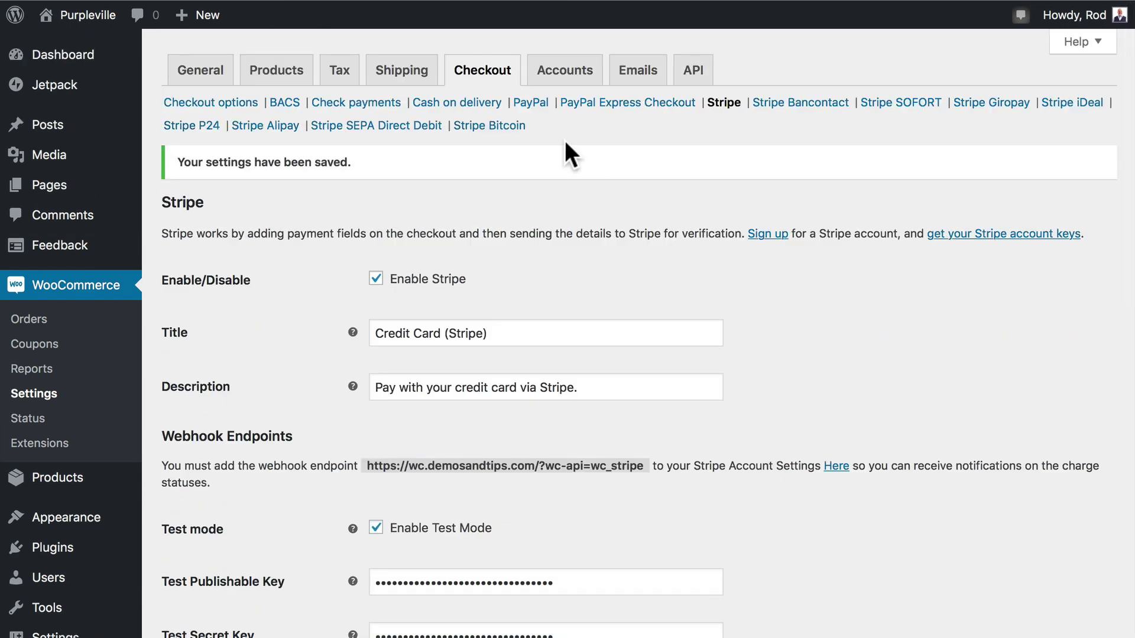
{"action": "left_click", "coordinate": [530, 102]}
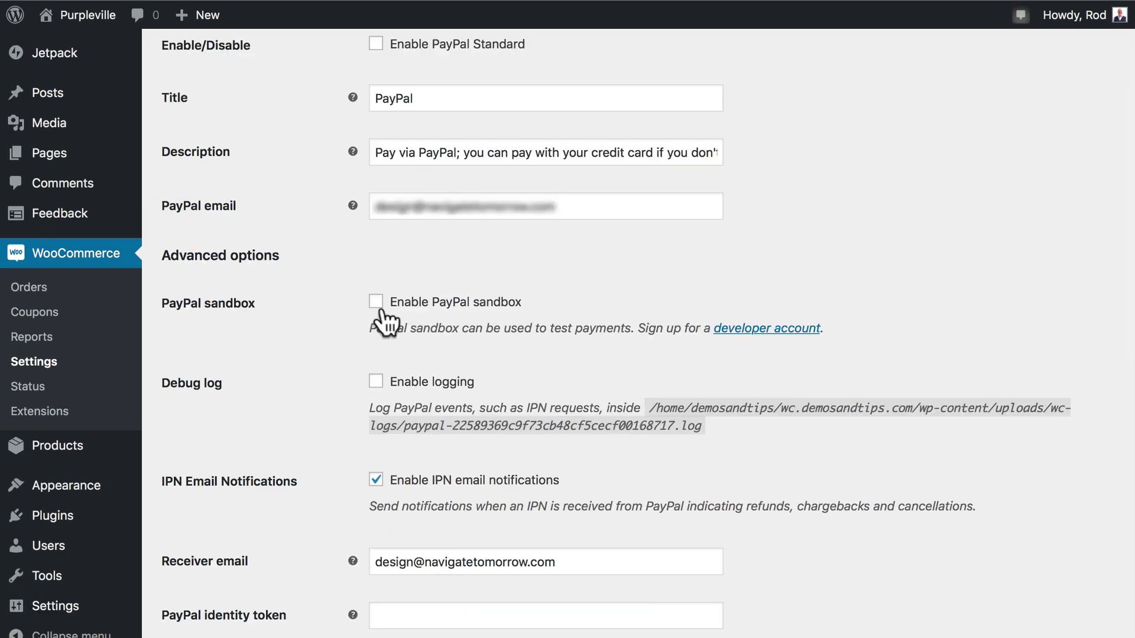
{"action": "left_click", "coordinate": [374, 302]}
{"action": "scroll", "coordinate": [339, 303], "scroll_direction": "down", "scroll_amount": 5}
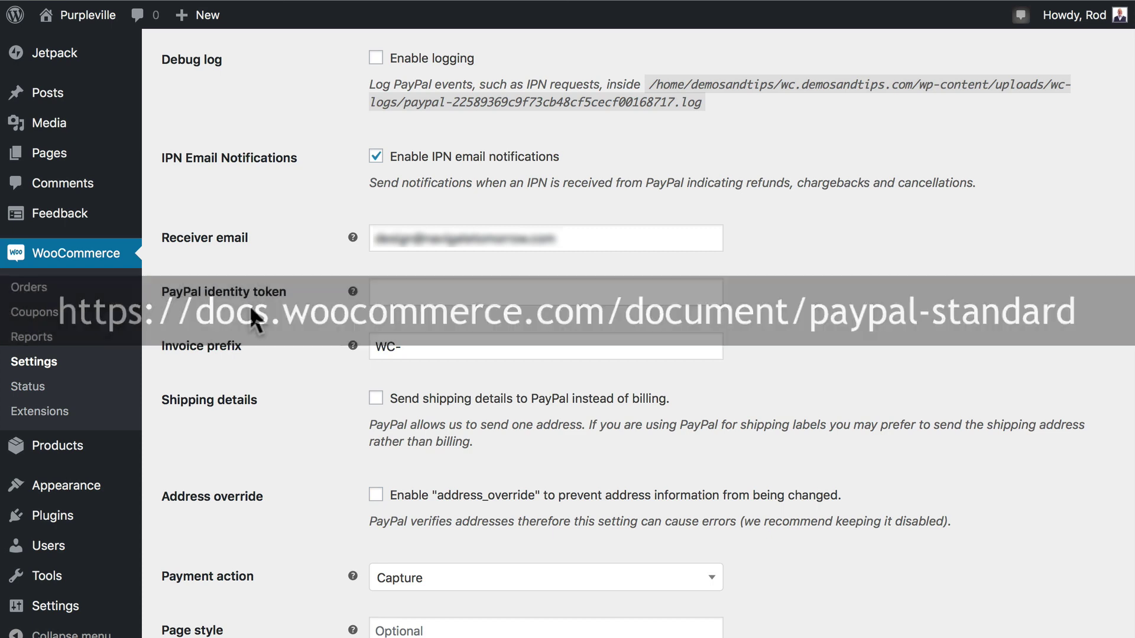
{"action": "scroll", "coordinate": [250, 308], "scroll_direction": "down", "scroll_amount": 1}
{"action": "scroll", "coordinate": [250, 307], "scroll_direction": "down", "scroll_amount": 6}
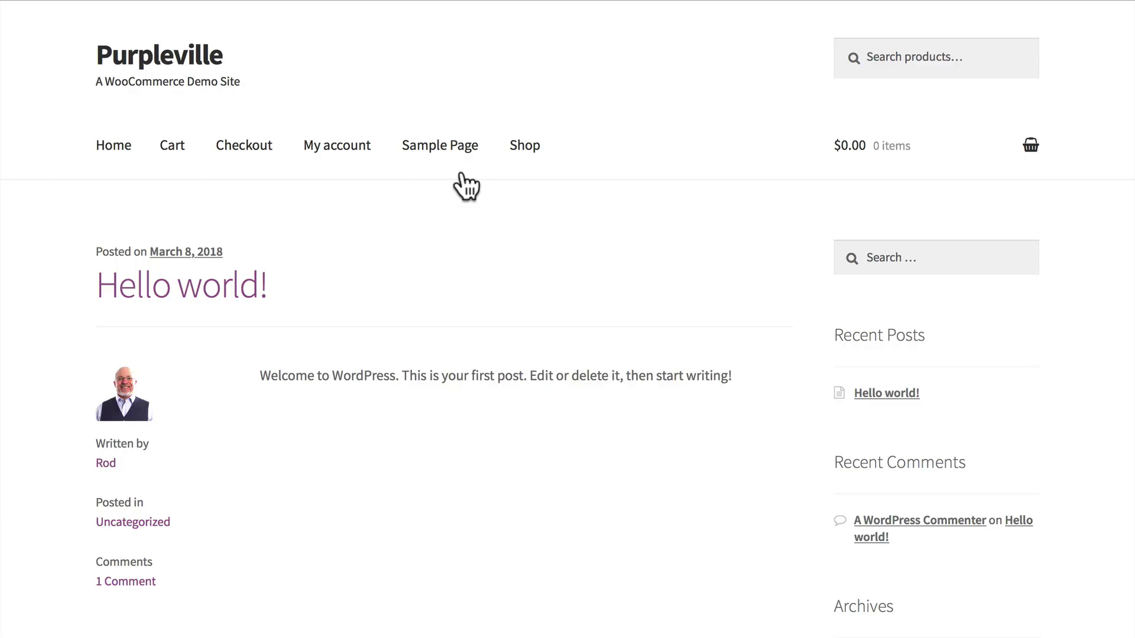
Add the Dinosaurs Are Awesome T-Shirt from the Shop and view the $25.00 cart
{"action": "left_click", "coordinate": [463, 174]}
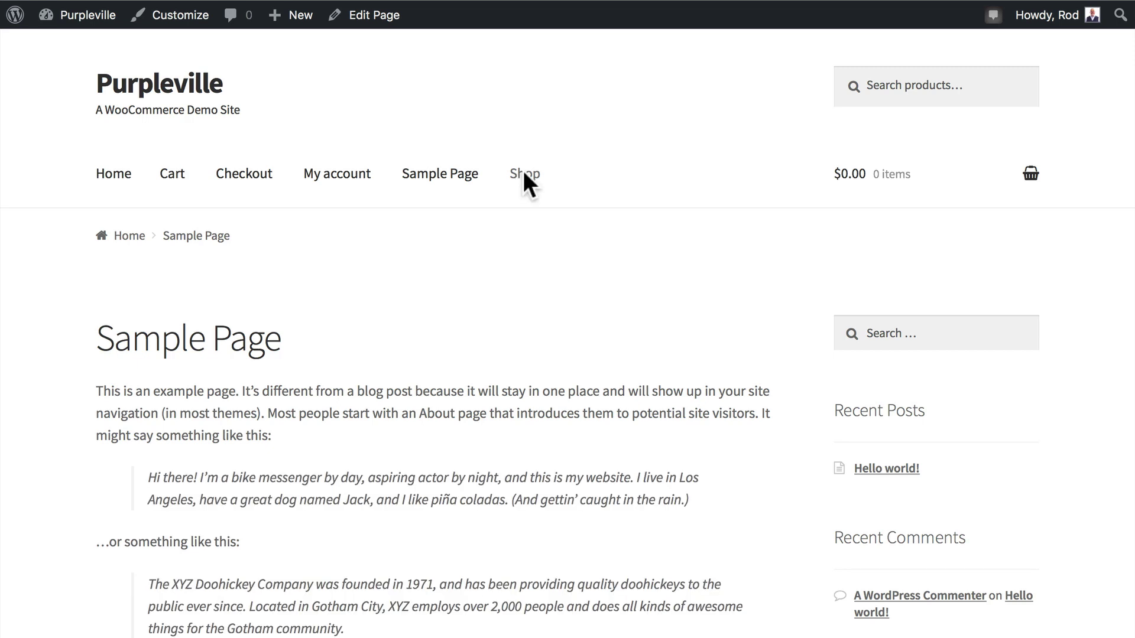
{"action": "left_click", "coordinate": [524, 172]}
{"action": "scroll", "coordinate": [294, 477], "scroll_direction": "down", "scroll_amount": 5}
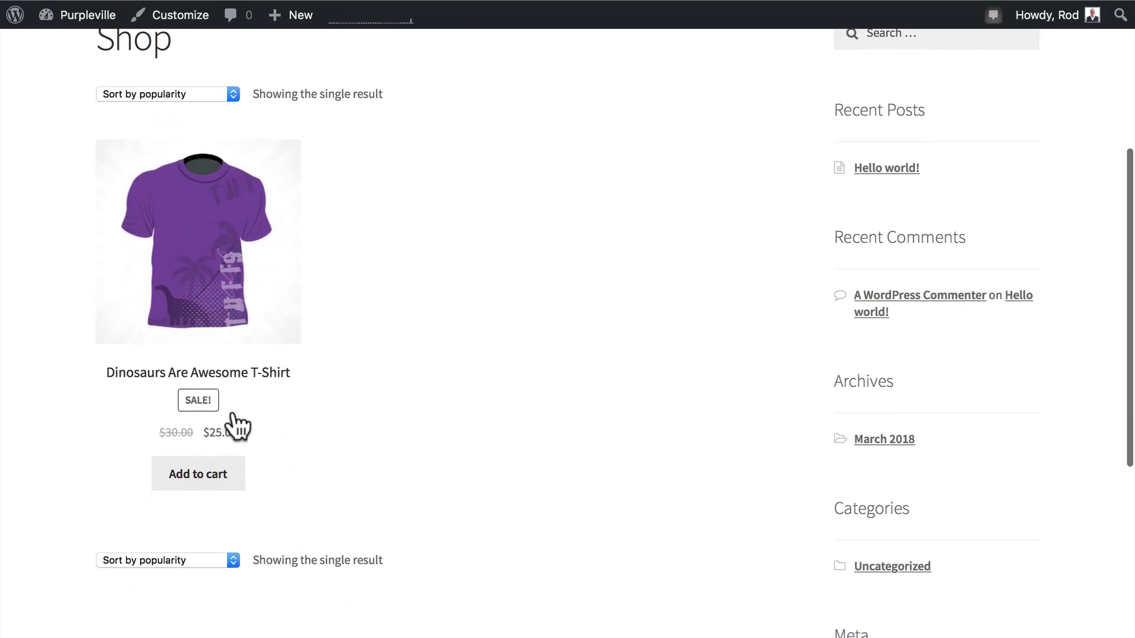
{"action": "left_click", "coordinate": [200, 477]}
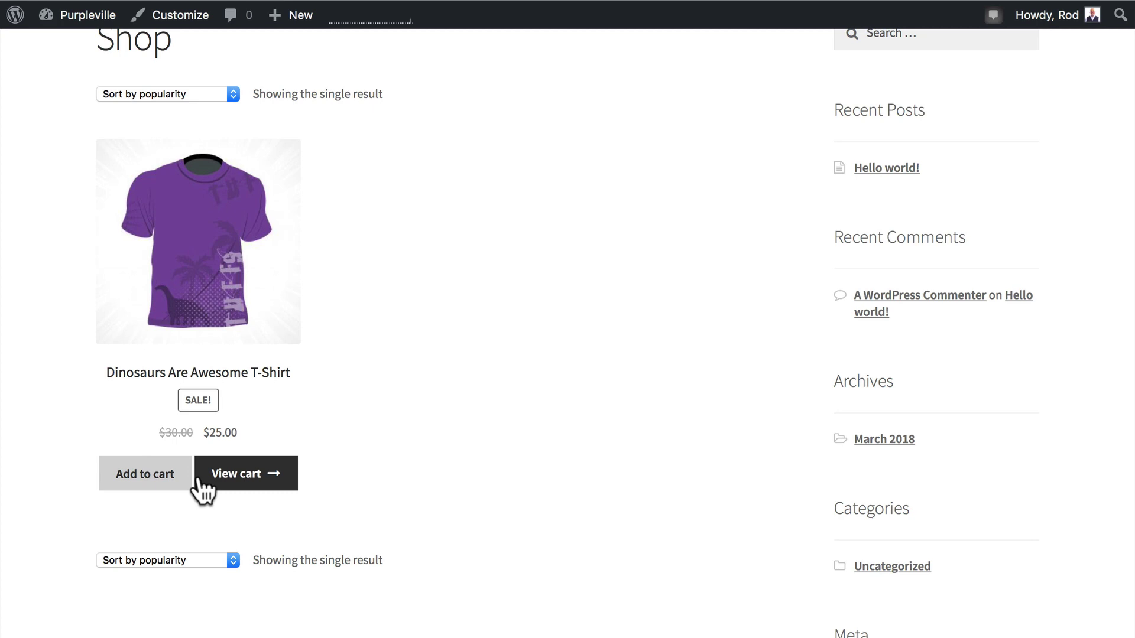
{"action": "left_click", "coordinate": [248, 474]}
{"action": "scroll", "coordinate": [248, 482], "scroll_direction": "down", "scroll_amount": 7}
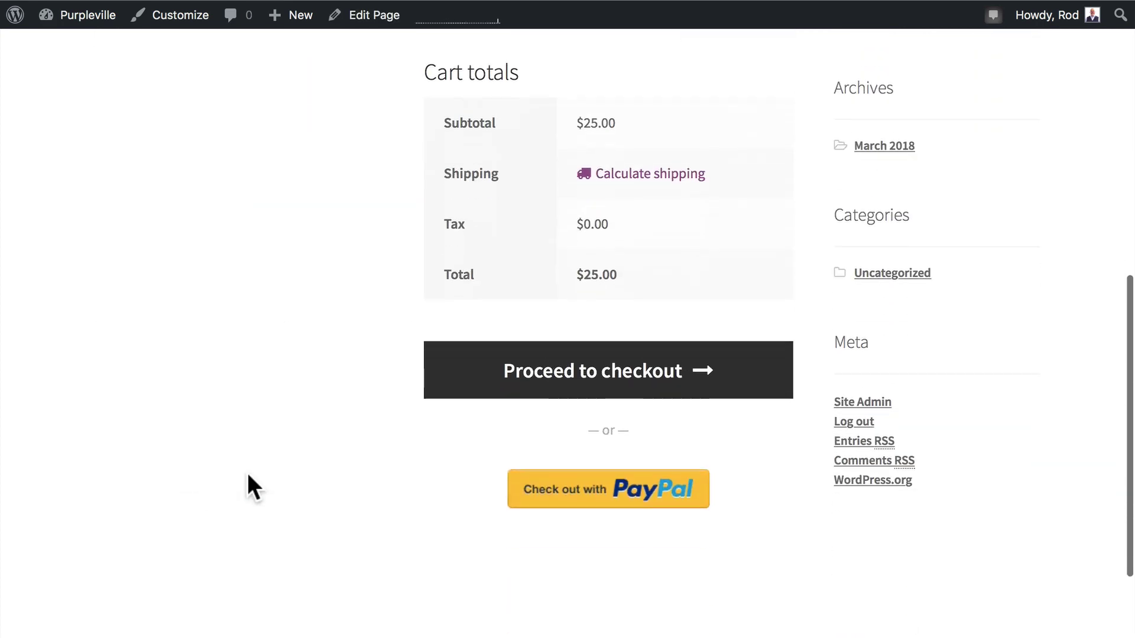
Proceed to checkout and complete the billing details with Priority Mail shipping
{"action": "left_click", "coordinate": [615, 312]}
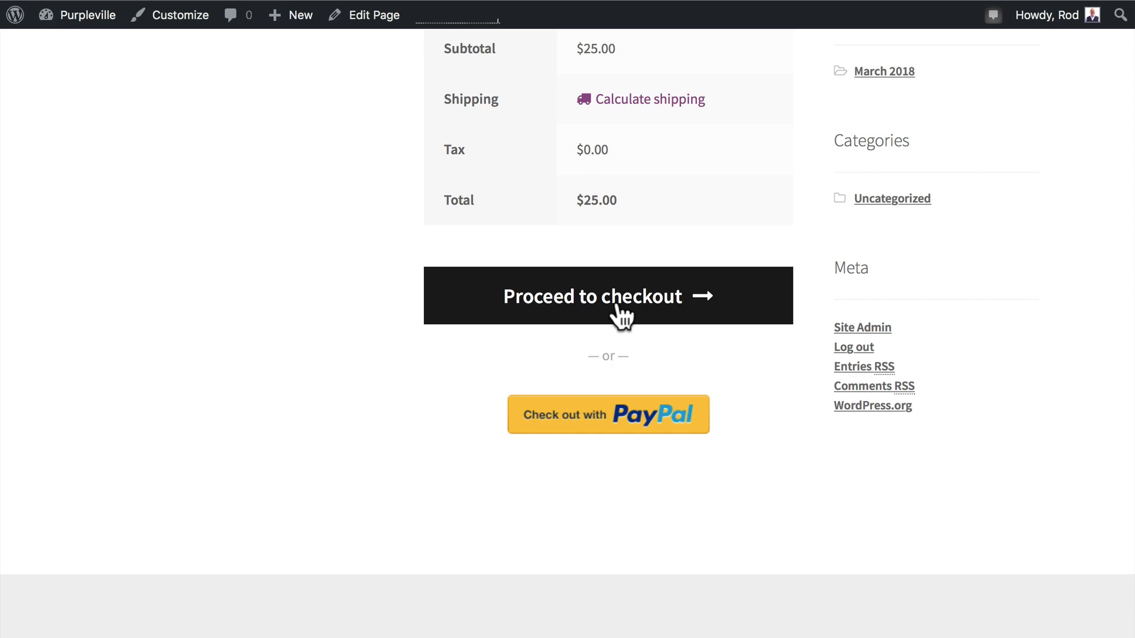
{"action": "scroll", "coordinate": [617, 301], "scroll_direction": "up", "scroll_amount": 3}
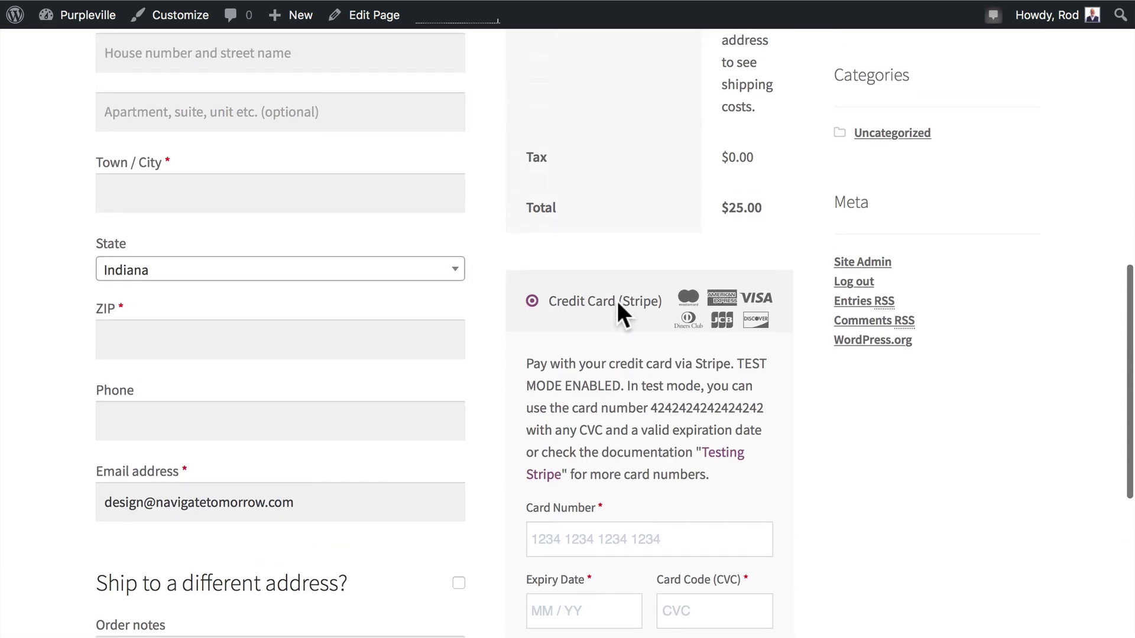
{"action": "scroll", "coordinate": [617, 300], "scroll_direction": "up", "scroll_amount": 3}
{"action": "scroll", "coordinate": [617, 301], "scroll_direction": "up", "scroll_amount": 5}
{"action": "scroll", "coordinate": [617, 300], "scroll_direction": "down", "scroll_amount": 2}
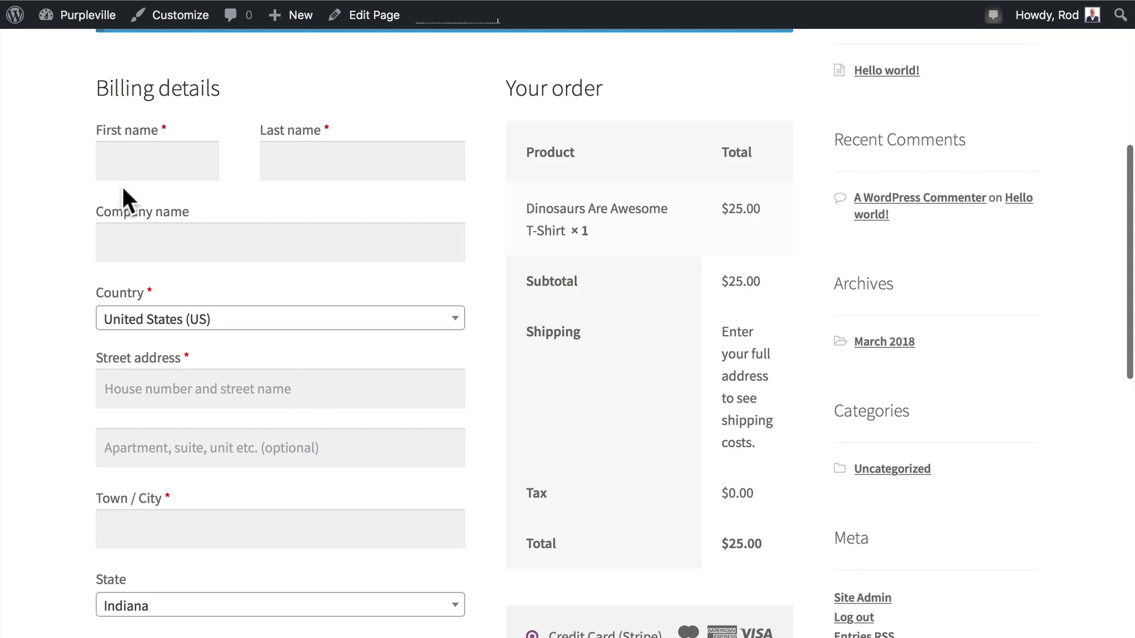
{"action": "scroll", "coordinate": [73, 310], "scroll_direction": "down", "scroll_amount": 5}
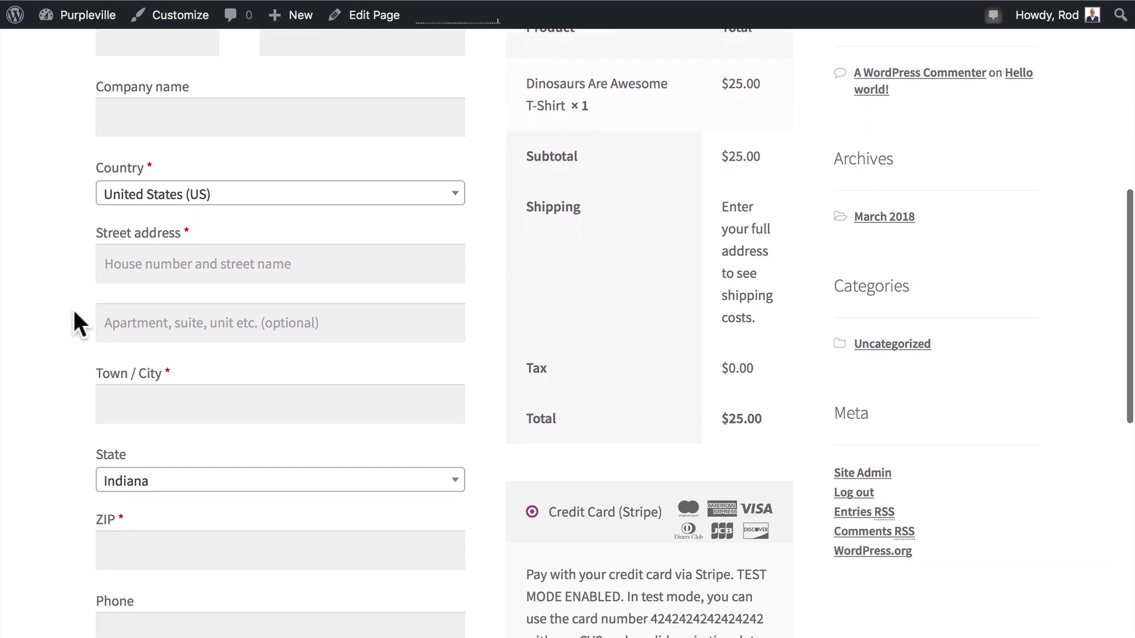
{"action": "scroll", "coordinate": [75, 312], "scroll_direction": "down", "scroll_amount": 6}
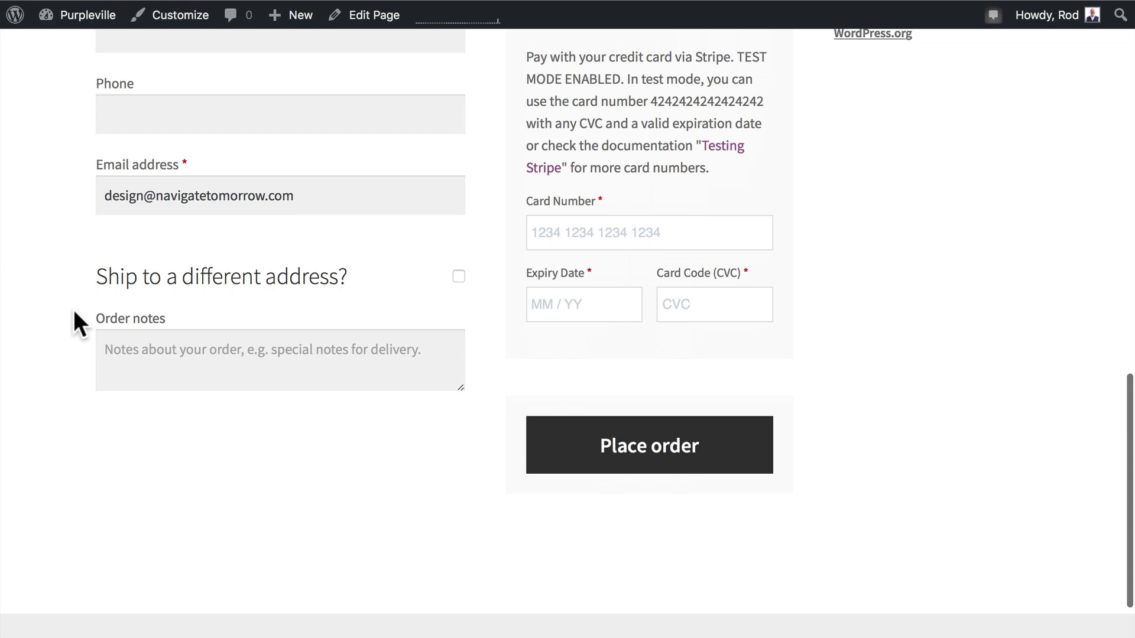
{"action": "scroll", "coordinate": [73, 310], "scroll_direction": "up", "scroll_amount": 5}
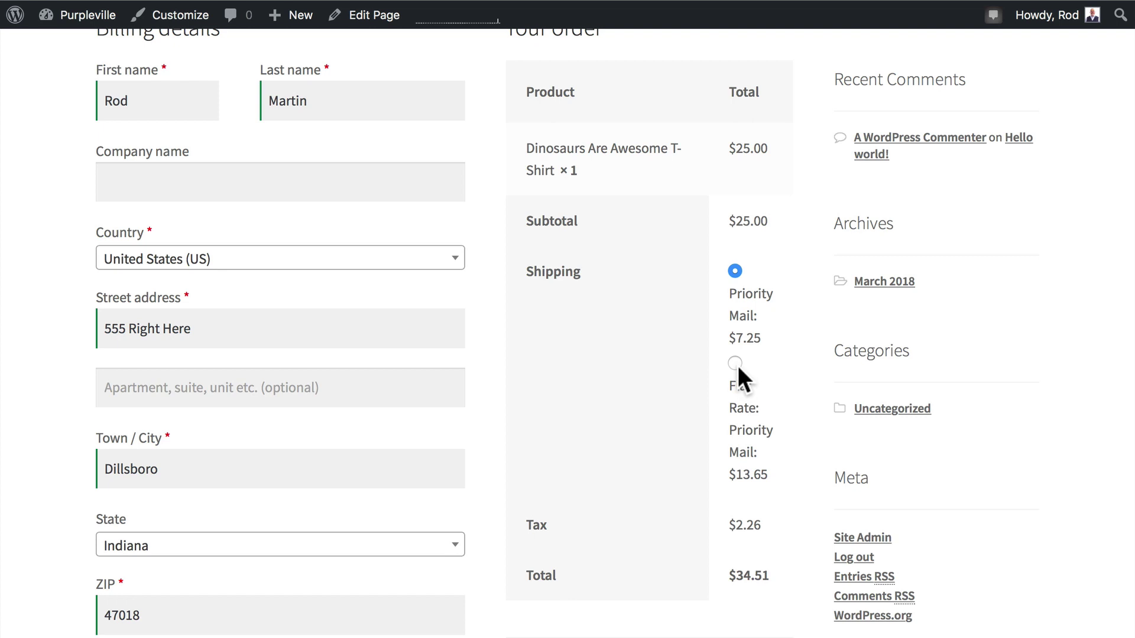
{"action": "scroll", "coordinate": [737, 365], "scroll_direction": "down", "scroll_amount": 5}
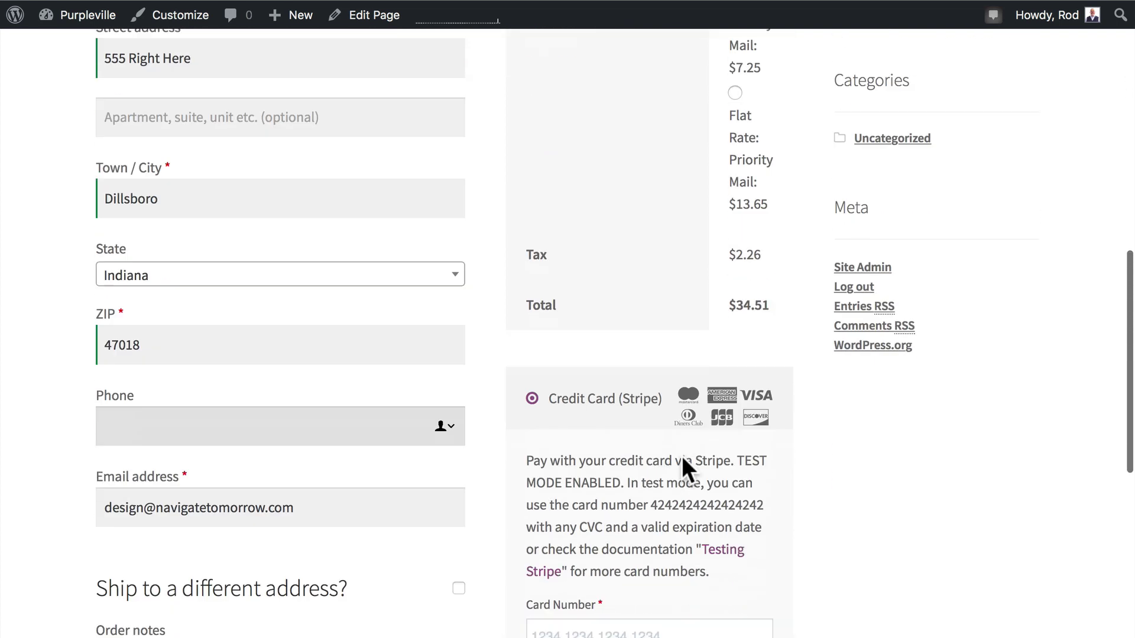
{"action": "scroll", "coordinate": [682, 455], "scroll_direction": "down", "scroll_amount": 4}
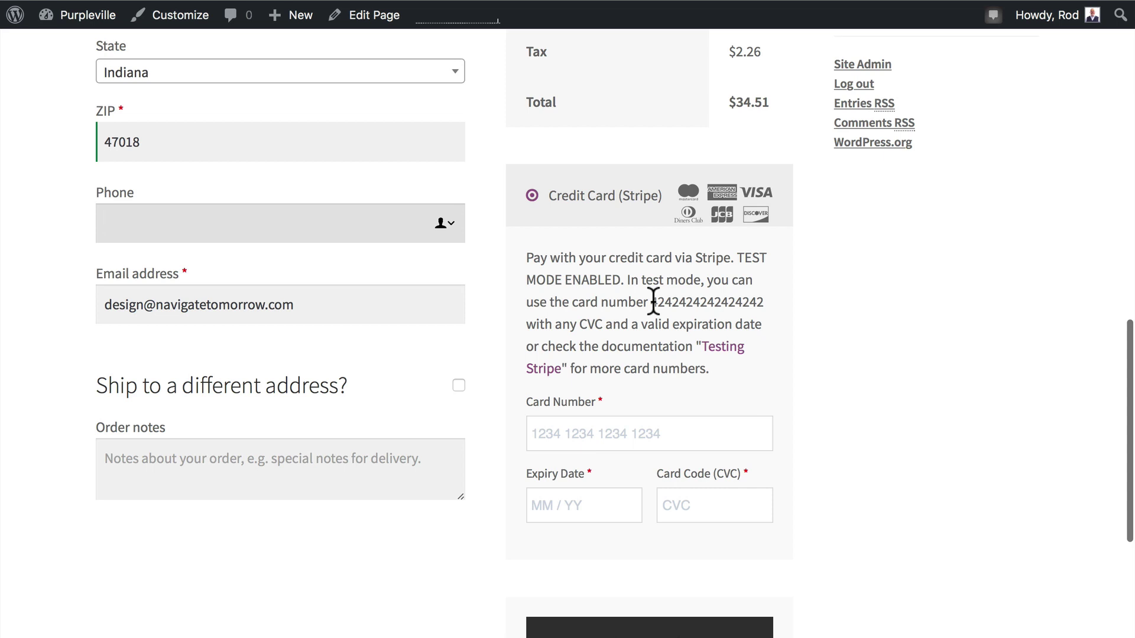
Enter the Stripe test card number, expiry 02 / 20 and CVC 333
{"action": "mouse_move", "coordinate": [654, 303]}
{"action": "left_mouse_down"}
{"action": "mouse_move", "coordinate": [765, 299]}
{"action": "mouse_move", "coordinate": [752, 302]}
{"action": "left_mouse_up"}
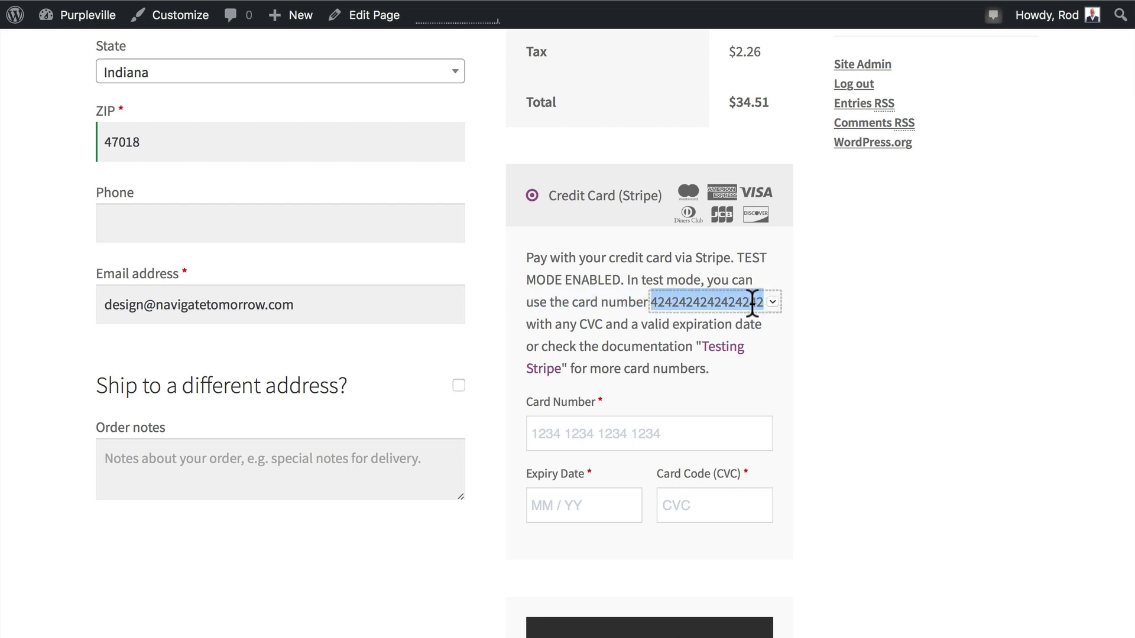
{"action": "key", "text": "super+c"}
{"action": "left_click", "coordinate": [632, 437]}
{"action": "key", "text": "super+v"}
{"action": "left_click", "coordinate": [575, 505]}
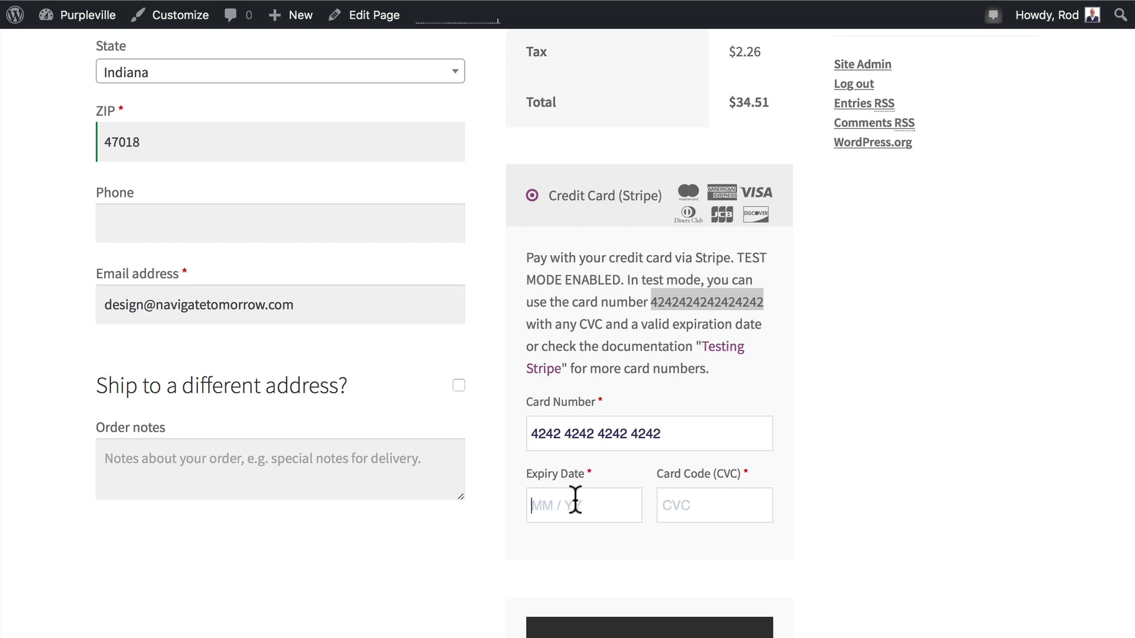
{"action": "type", "text": "02 /20"}
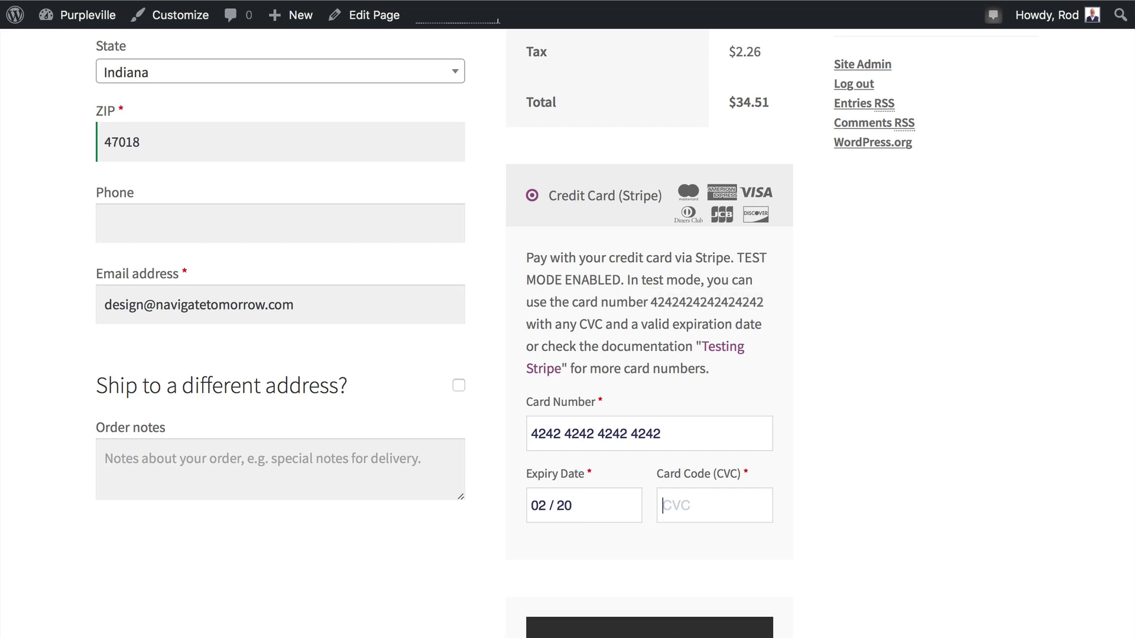
{"action": "type", "text": "333"}
{"action": "scroll", "coordinate": [570, 621], "scroll_direction": "down", "scroll_amount": 3}
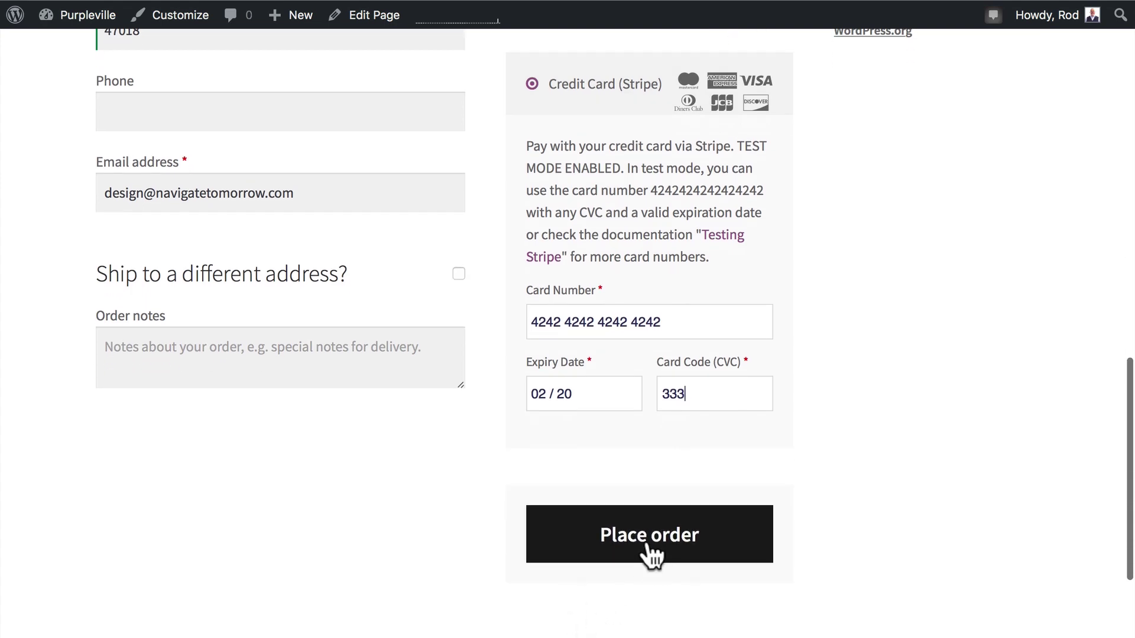
Place the $34.51 order and review order 13's Order received page
{"action": "left_click", "coordinate": [650, 552]}
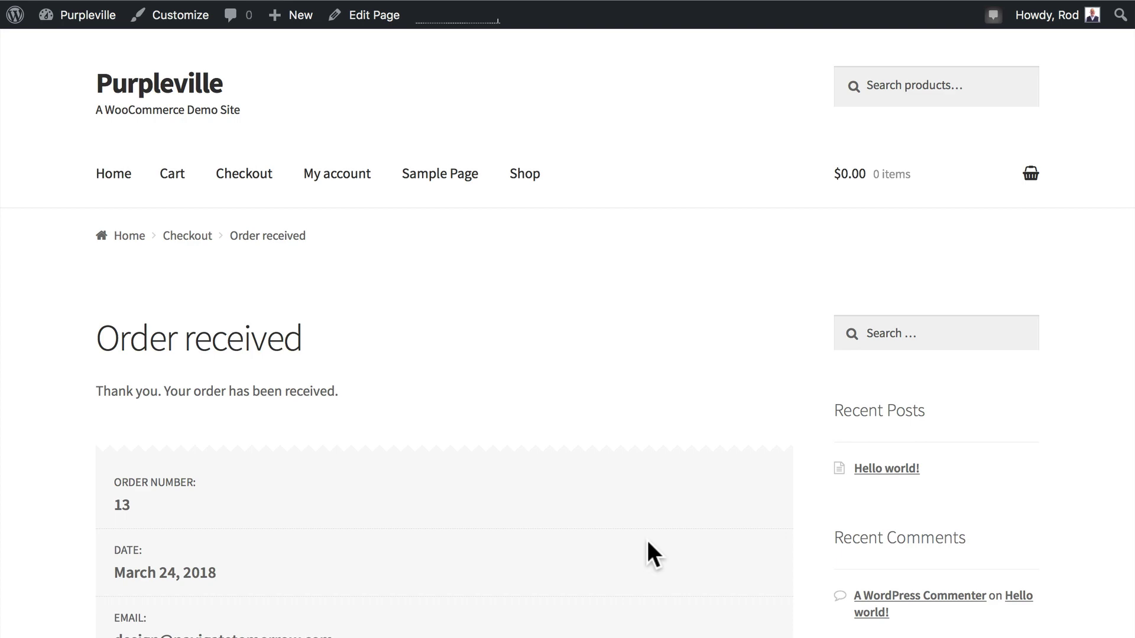
{"action": "scroll", "coordinate": [240, 456], "scroll_direction": "down", "scroll_amount": 5}
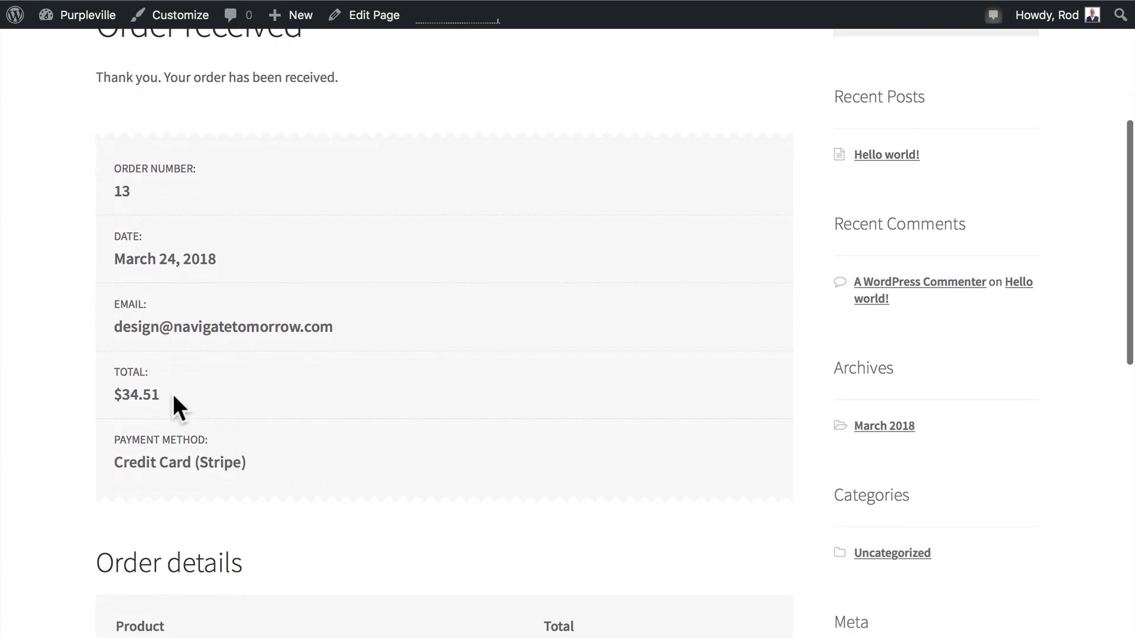
{"action": "scroll", "coordinate": [218, 459], "scroll_direction": "down", "scroll_amount": 5}
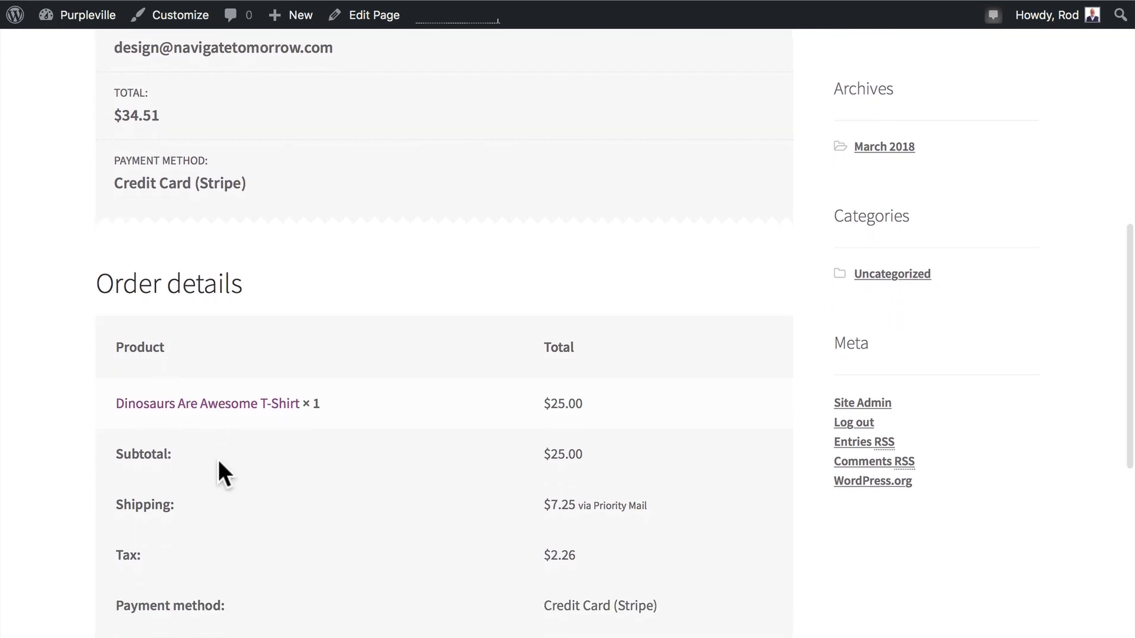
{"action": "scroll", "coordinate": [218, 461], "scroll_direction": "down", "scroll_amount": 5}
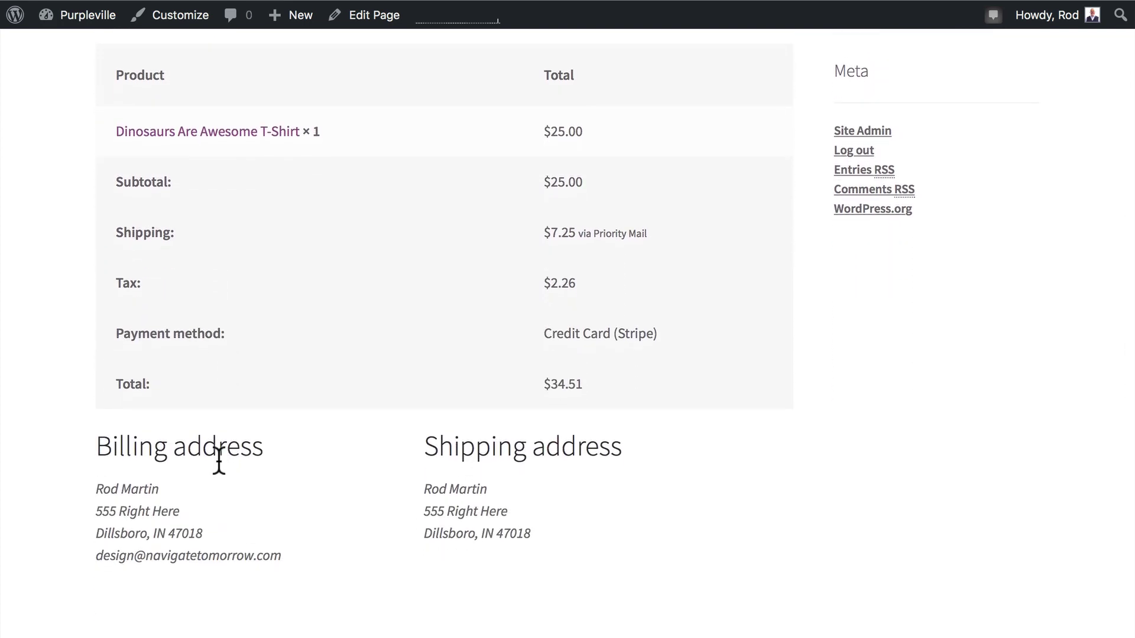
{"action": "scroll", "coordinate": [219, 461], "scroll_direction": "down", "scroll_amount": 1}
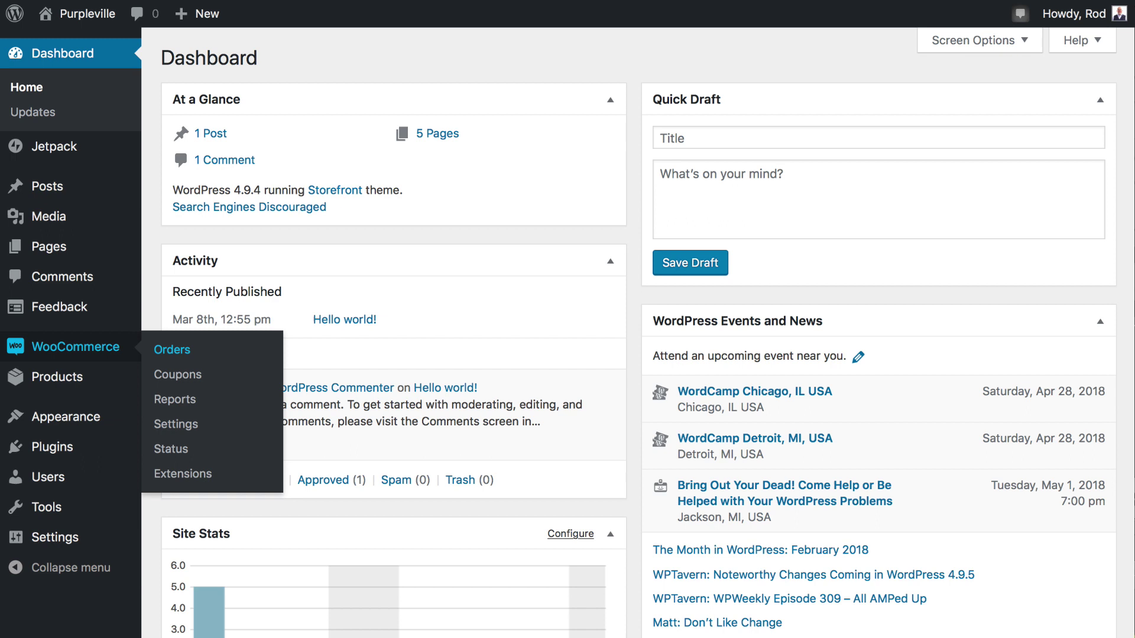
Open WooCommerce > Orders to see order #13 Processing at $34.51
{"action": "left_click", "coordinate": [172, 349]}
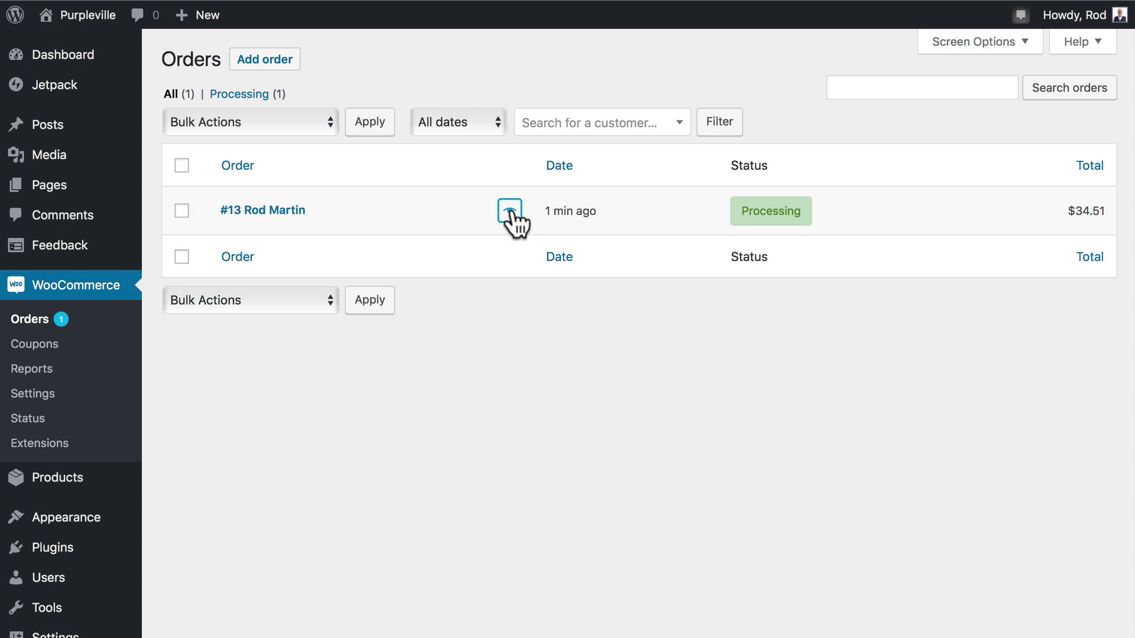
Open order #13 and check its Processing status, completed Stripe charge, 1.30 fee and 33.21 net
{"action": "left_click", "coordinate": [768, 212]}
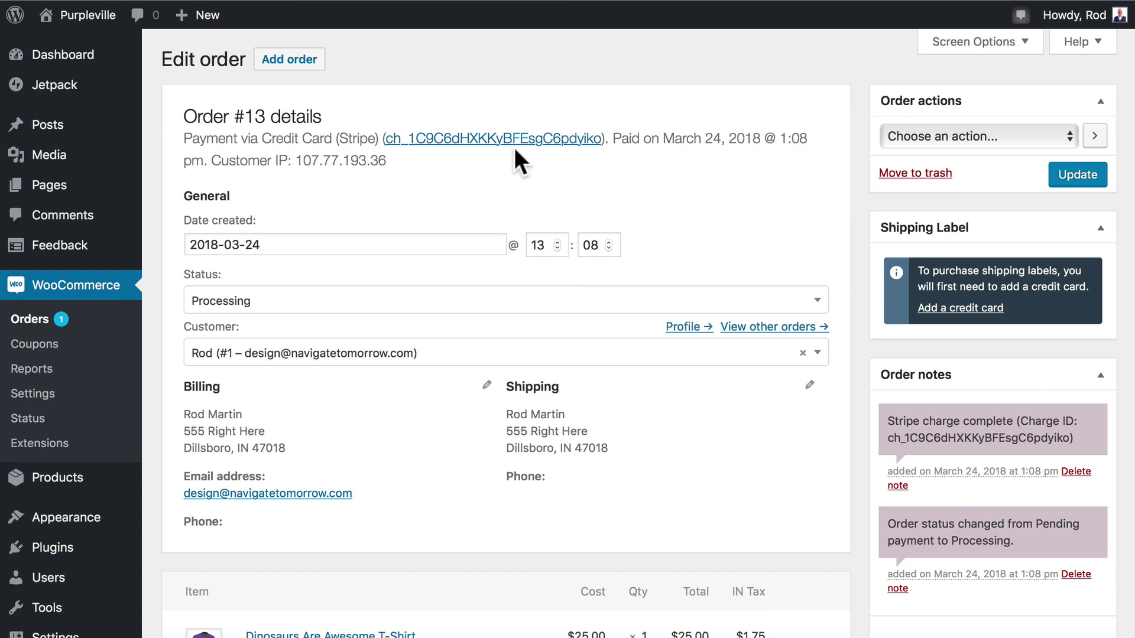
{"action": "scroll", "coordinate": [514, 149], "scroll_direction": "down", "scroll_amount": 15}
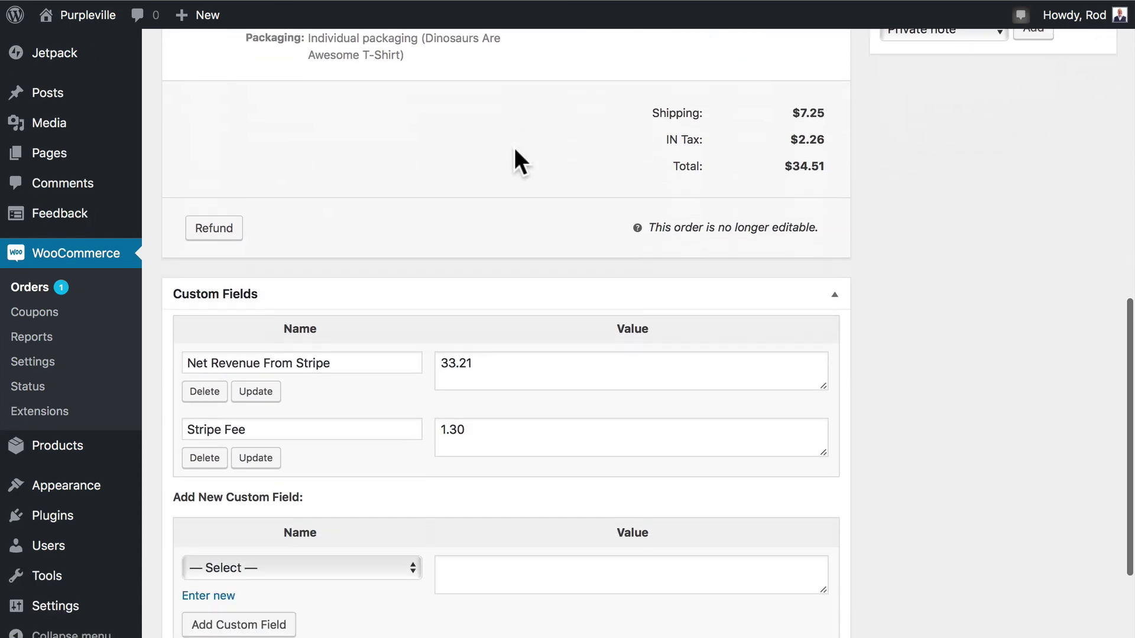
{"action": "scroll", "coordinate": [514, 147], "scroll_direction": "down", "scroll_amount": 1}
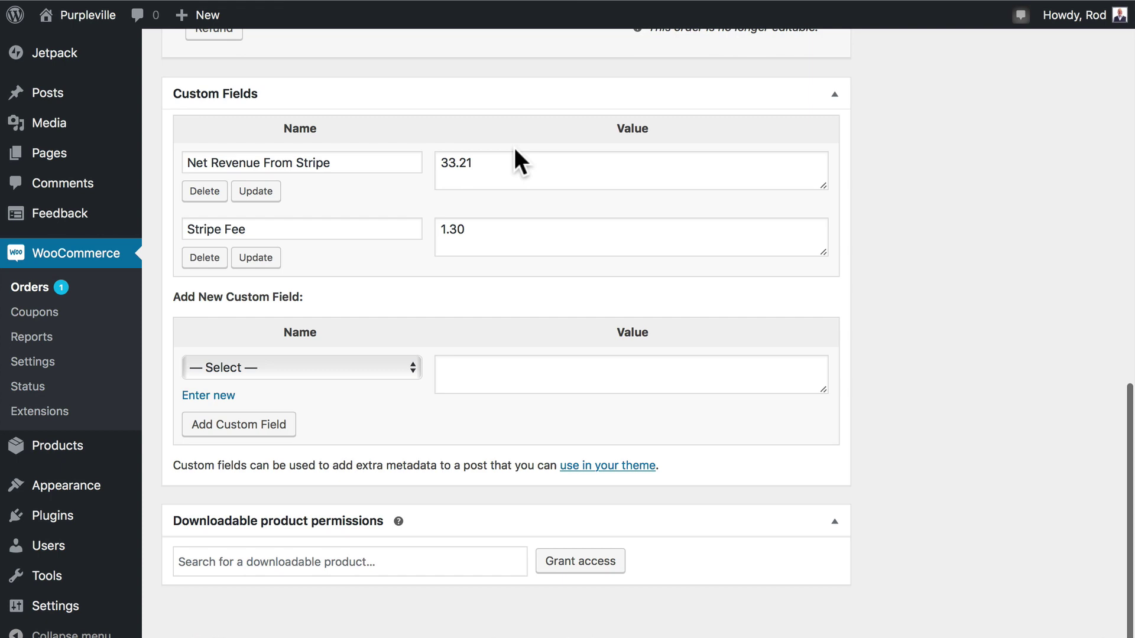
{"action": "scroll", "coordinate": [515, 148], "scroll_direction": "up", "scroll_amount": 15}
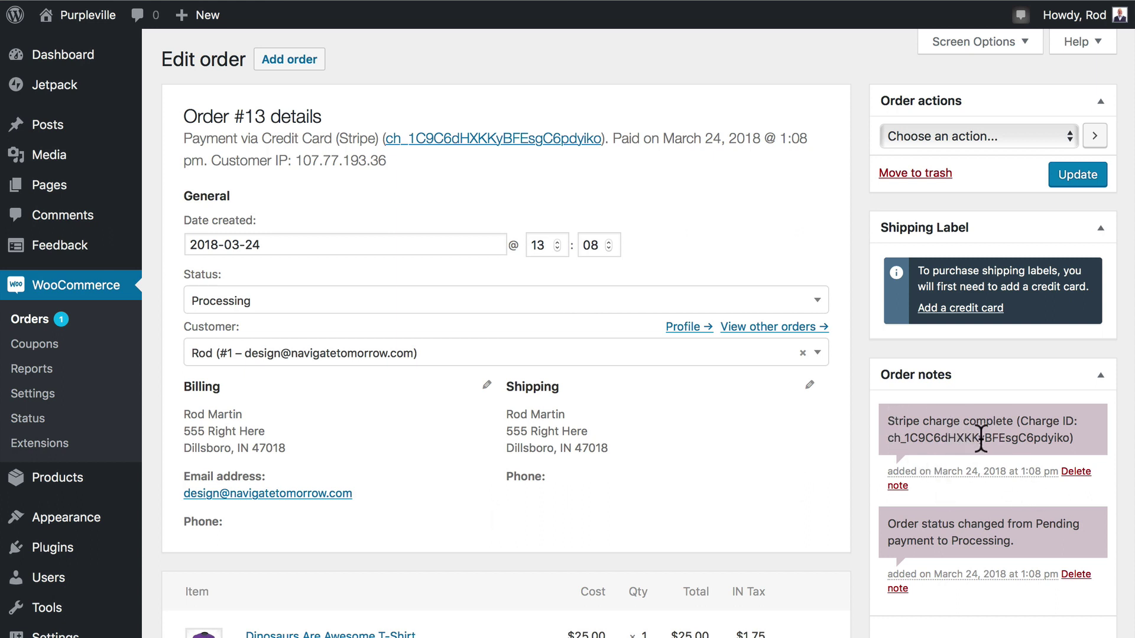
{"action": "scroll", "coordinate": [1005, 434], "scroll_direction": "down", "scroll_amount": 3}
{"action": "scroll", "coordinate": [1007, 434], "scroll_direction": "down", "scroll_amount": 5}
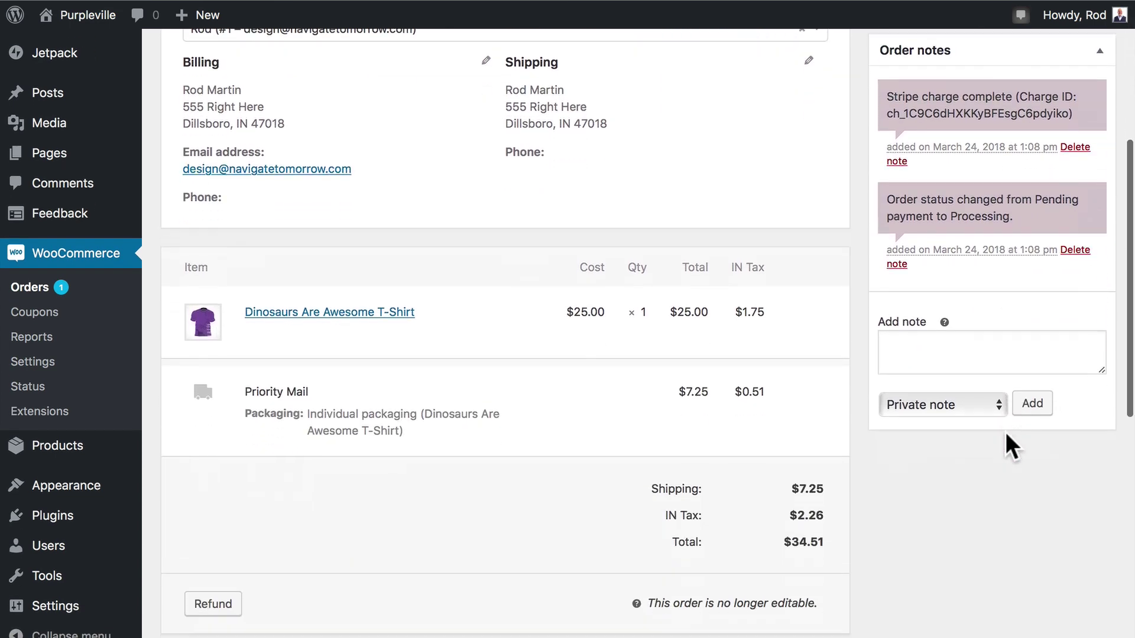
{"action": "scroll", "coordinate": [1006, 435], "scroll_direction": "down", "scroll_amount": 5}
{"action": "scroll", "coordinate": [1005, 434], "scroll_direction": "down", "scroll_amount": 5}
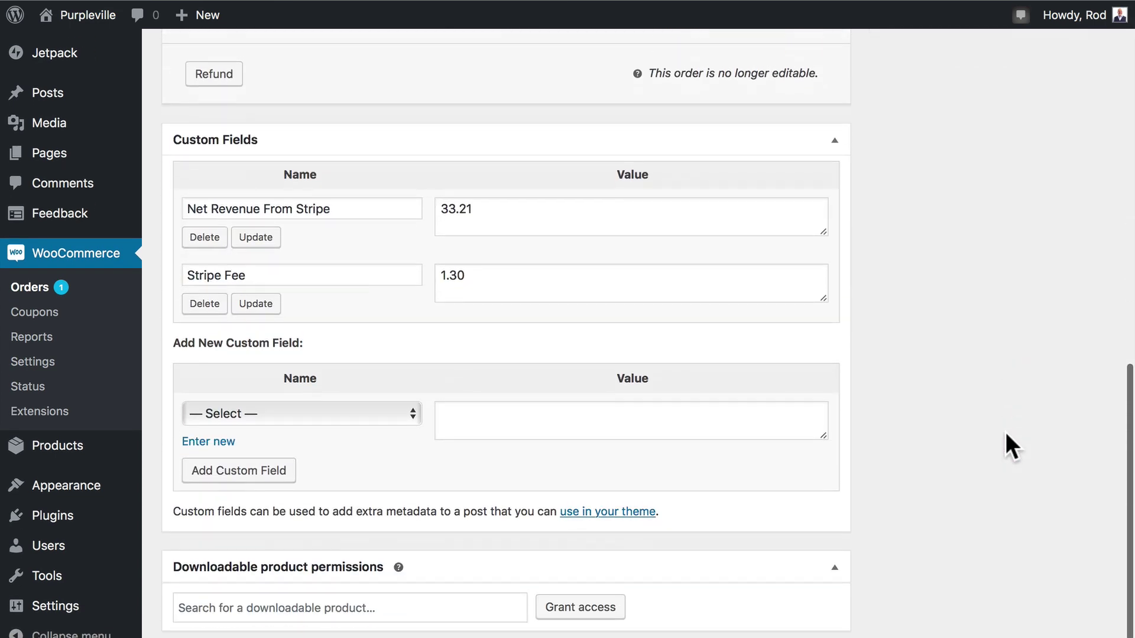
{"action": "scroll", "coordinate": [1006, 433], "scroll_direction": "down", "scroll_amount": 1}
{"action": "scroll", "coordinate": [1005, 432], "scroll_direction": "up", "scroll_amount": 20}
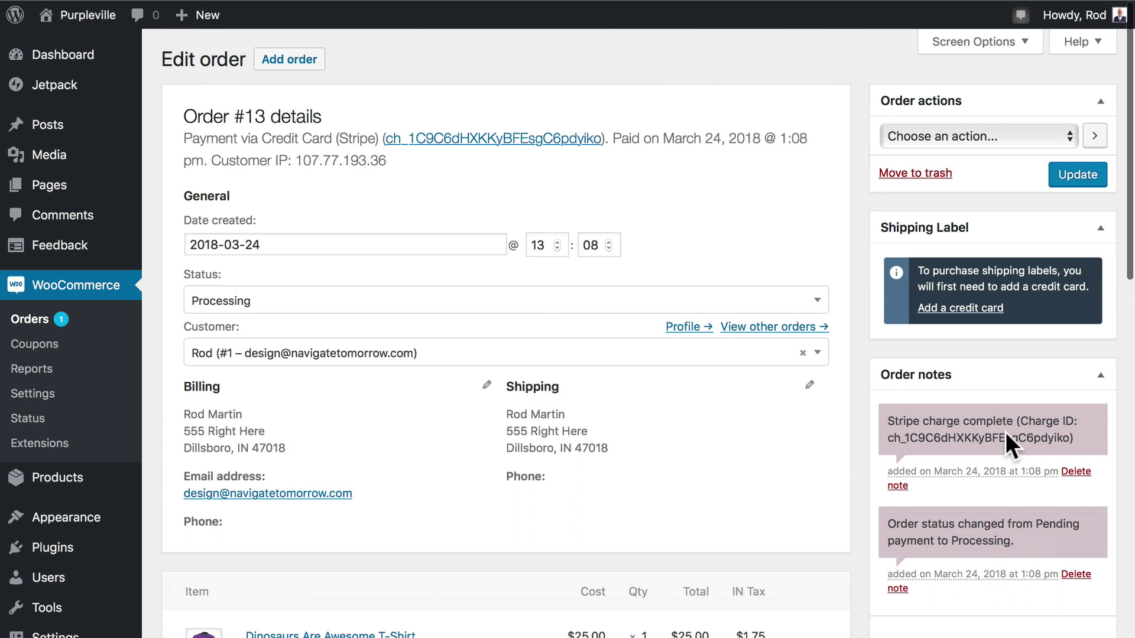